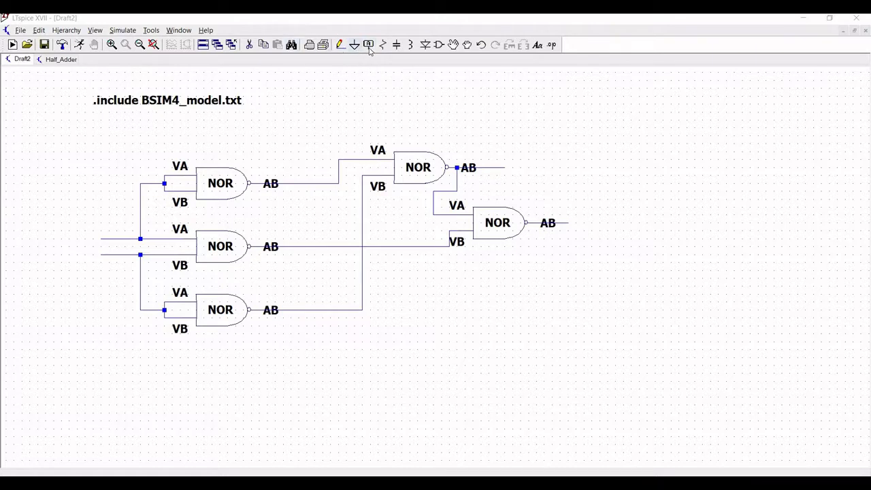
Step: Place an input port named A just before the open end of the upper input wire
left_click(368, 44)
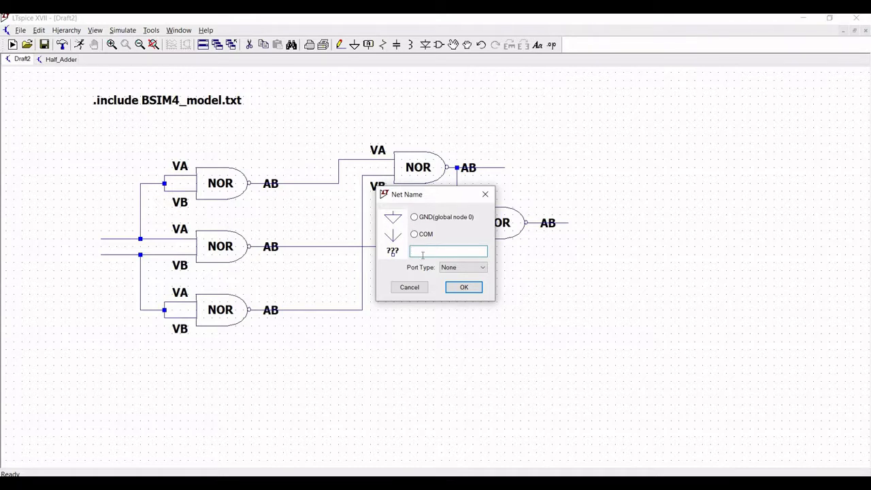
type("VA")
left_click(446, 269)
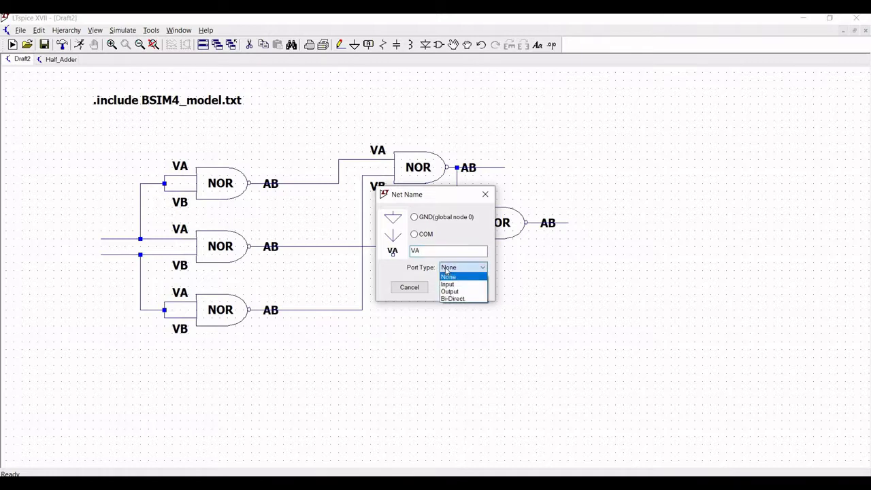
left_click(422, 250)
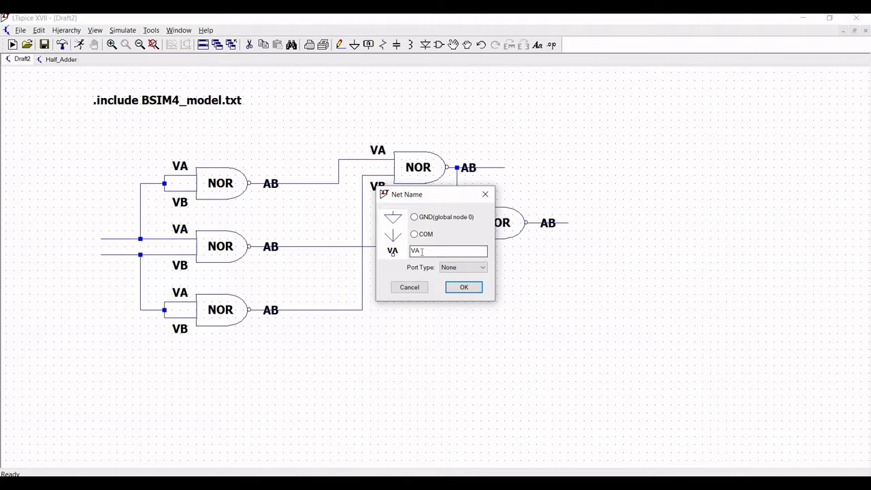
key("BackSpace")
key("BackSpace")
type("A")
left_click(451, 269)
left_click(452, 281)
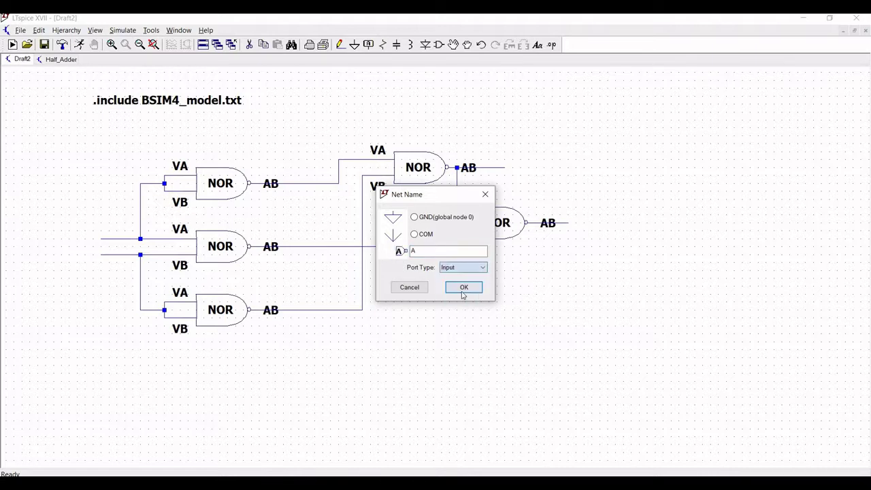
left_click(462, 288)
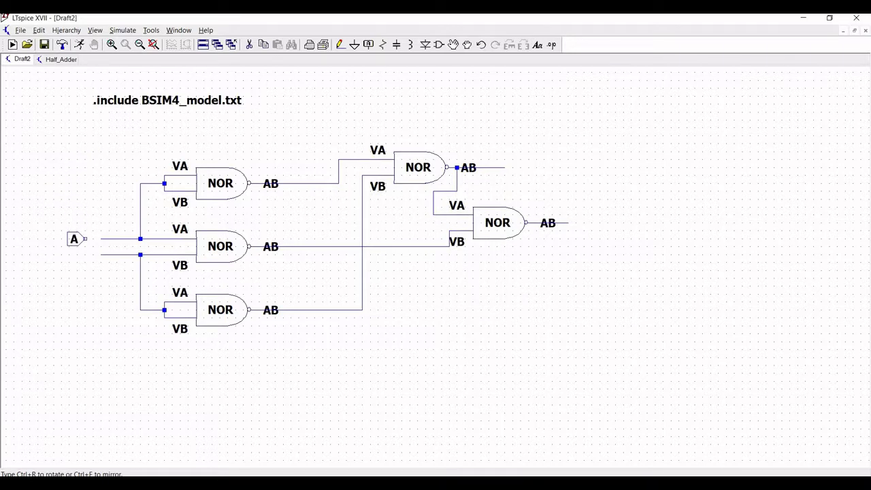
left_click(73, 239)
key("Escape")
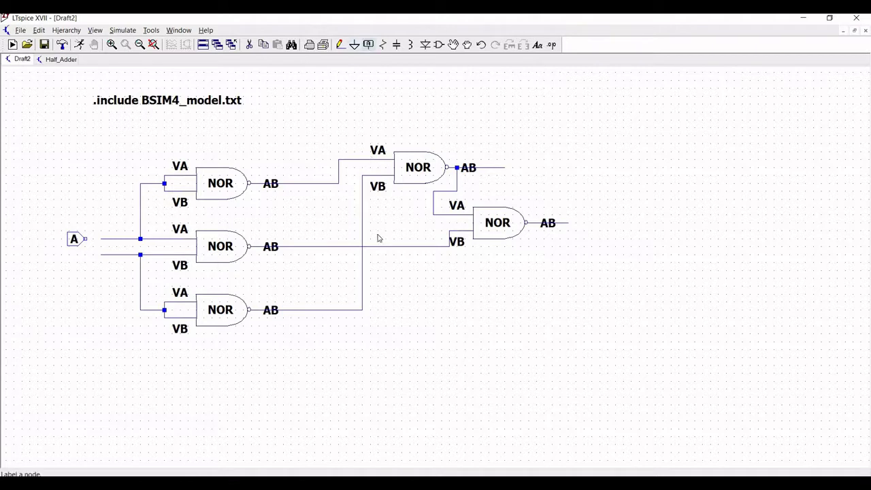
Step: Place an input port named B directly below port A, in line with the lower input wire
key("F4")
type("B")
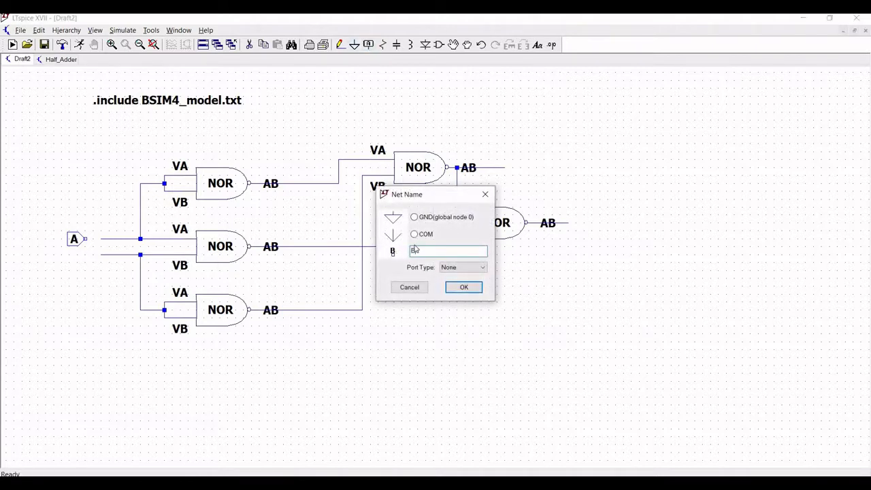
left_click(457, 267)
left_click(448, 284)
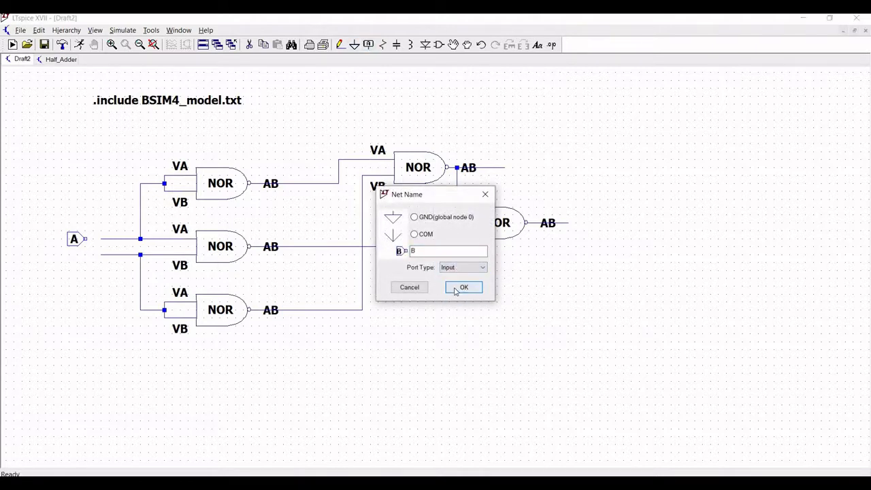
left_click(463, 287)
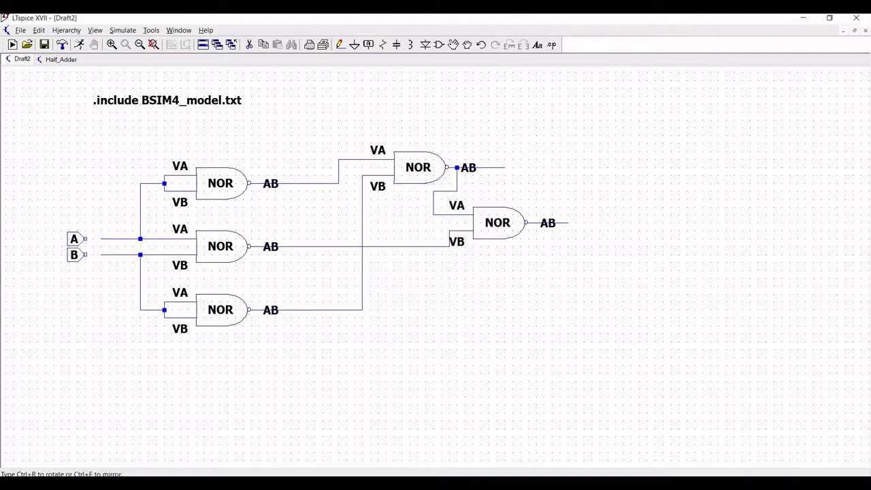
left_click(85, 255)
key("Escape")
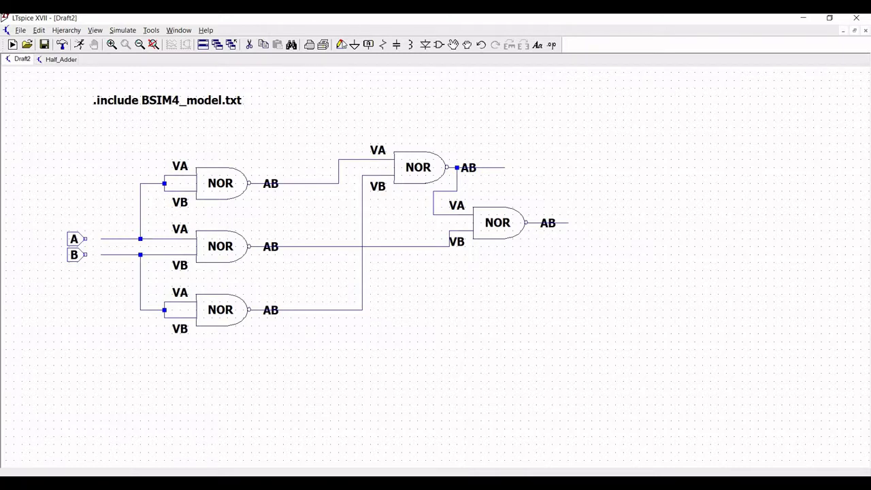
Step: Wire ports A and B to the open ends of their input wires
left_click(340, 44)
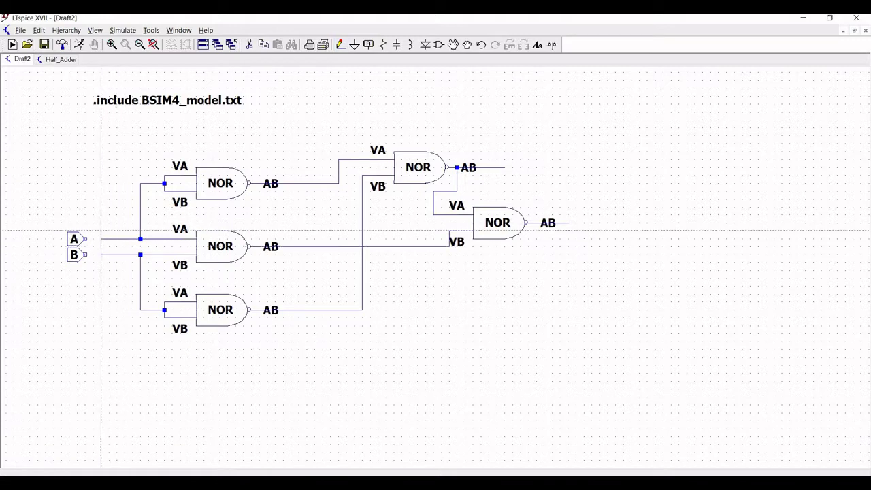
left_click(101, 238)
left_click(85, 239)
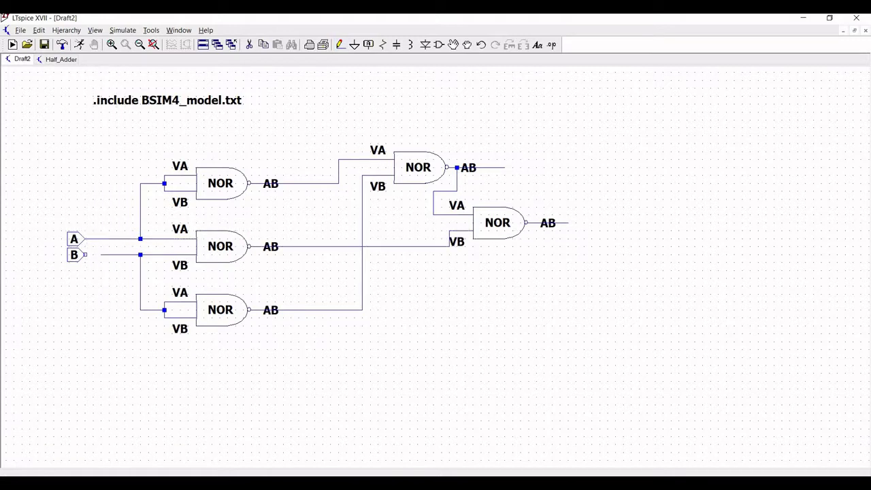
left_click(85, 254)
left_click(101, 254)
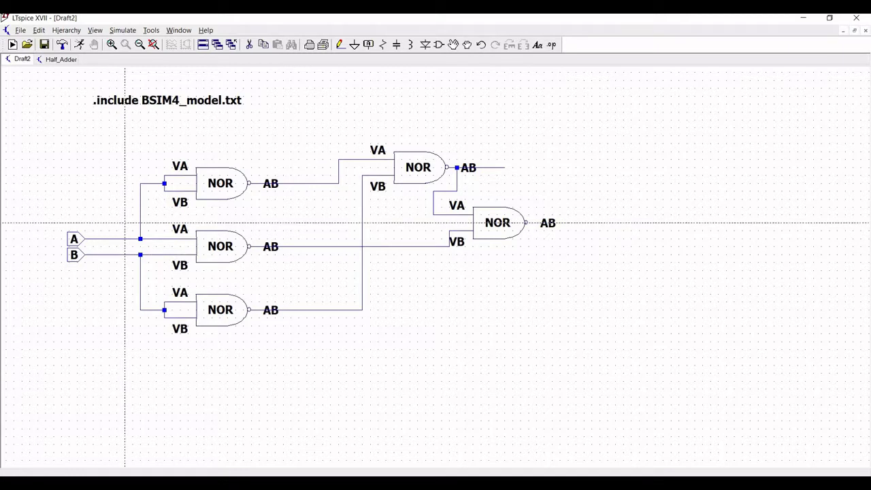
Step: Place an output port named Sum on the output wire of the lower, final NOR gate
left_click(368, 45)
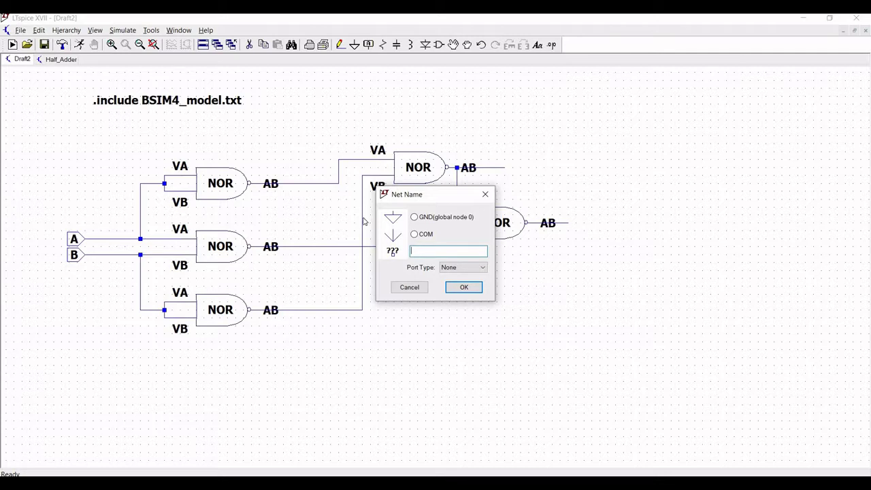
key("Escape")
left_click(368, 44)
type("Sum")
left_click(482, 268)
left_click(462, 291)
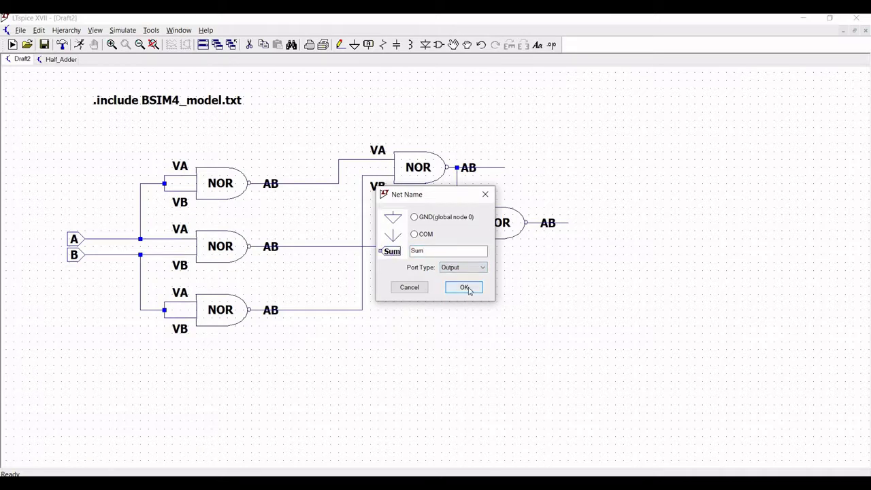
left_click(463, 287)
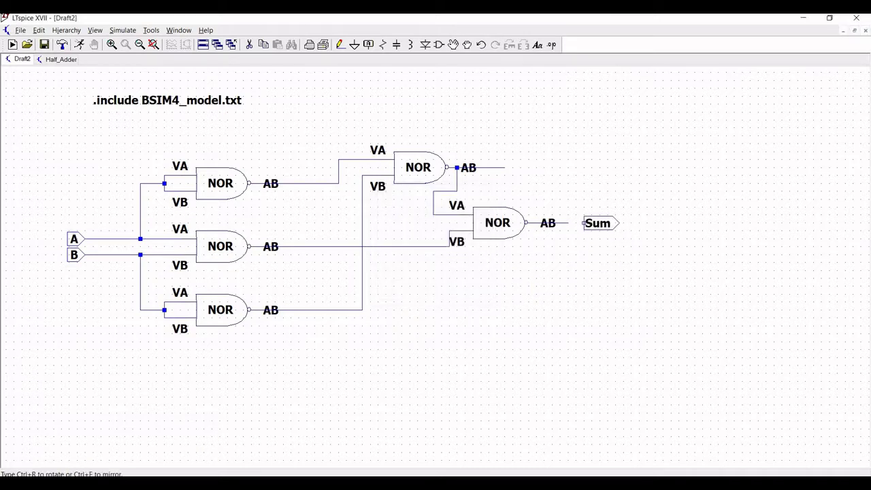
left_click(568, 223)
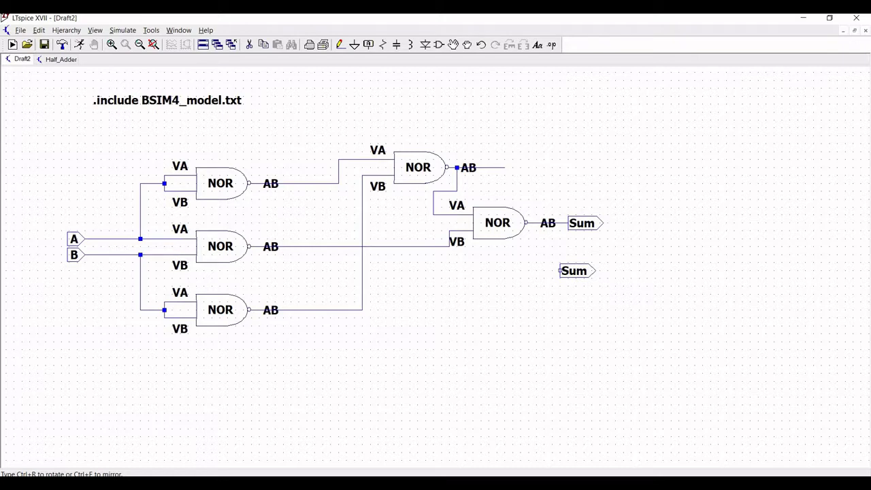
key("Escape")
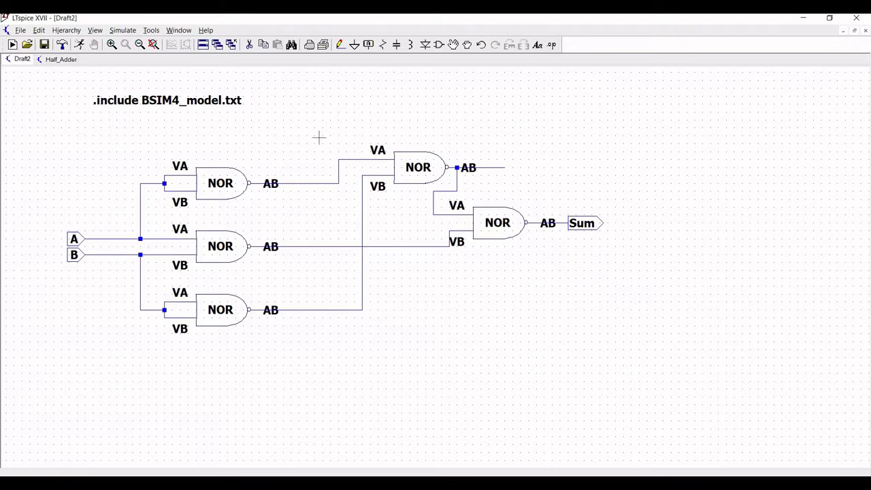
Step: Place an output port named Carry on the output wire of the upper second-stage NOR gate
left_click(368, 45)
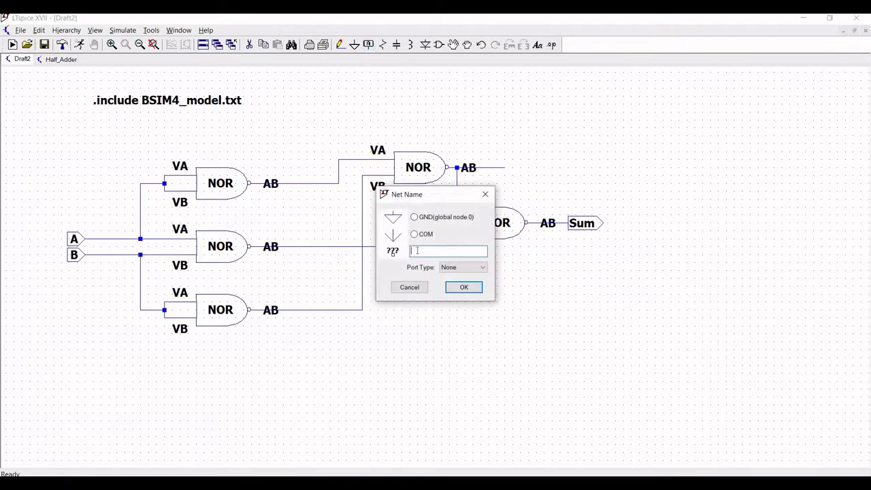
type("Carry")
left_click(451, 270)
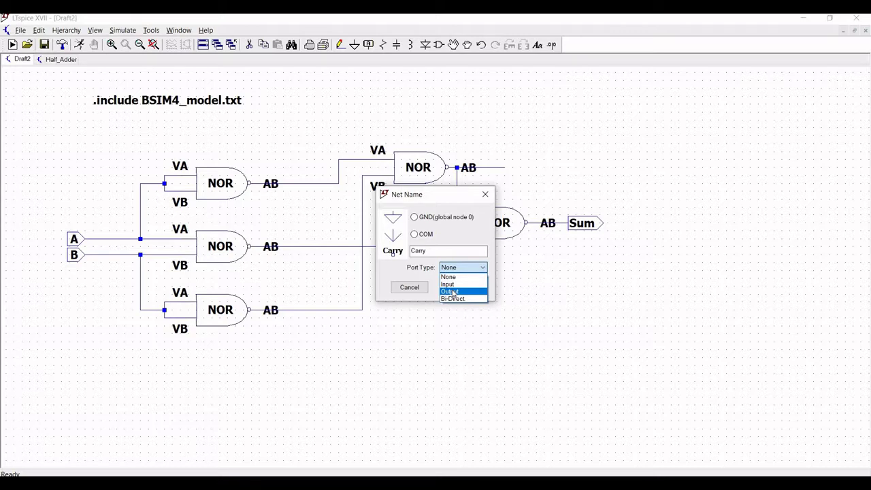
left_click(451, 291)
left_click(461, 286)
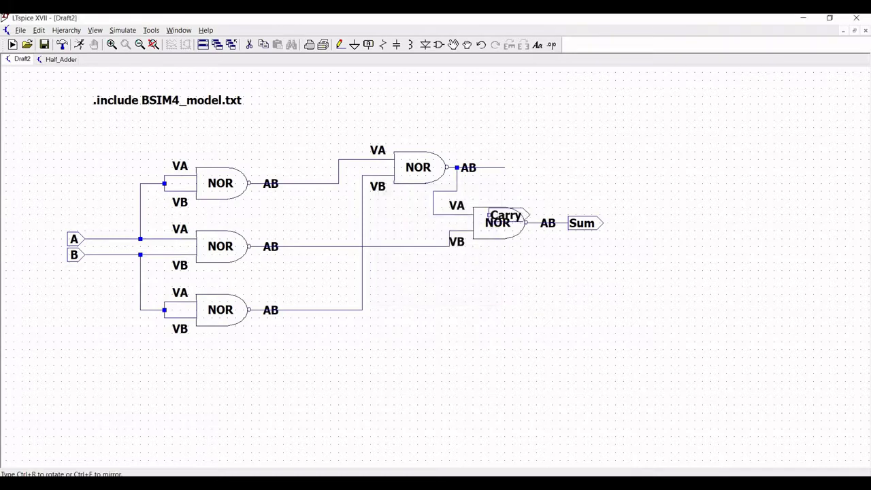
left_click(505, 167)
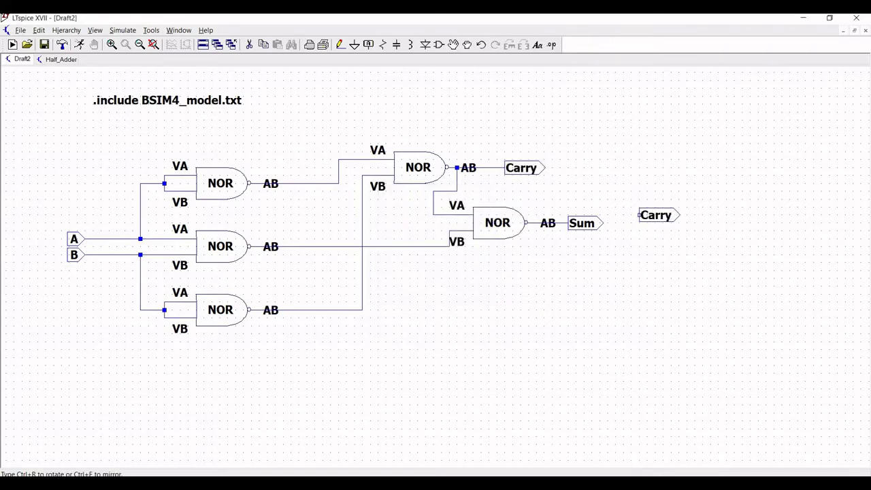
key("Escape")
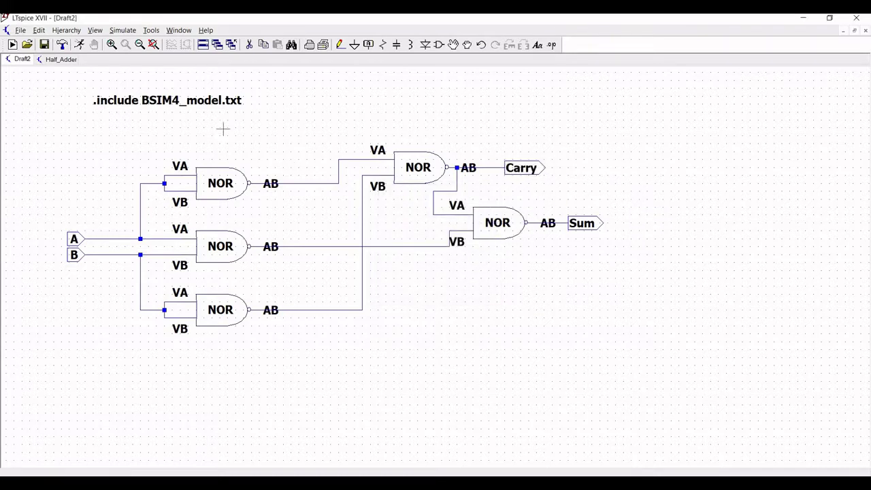
Step: Save the schematic as Half_Adder_S in the NOR folder
key("space")
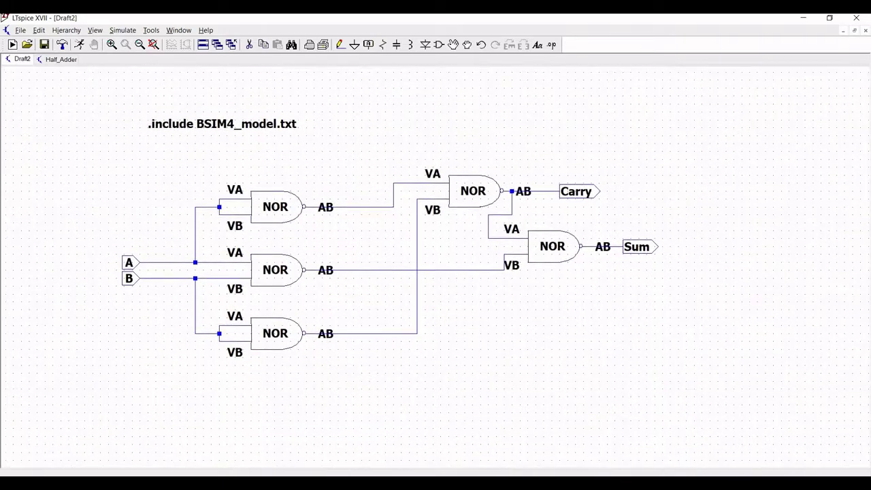
left_click(21, 31)
left_click(45, 91)
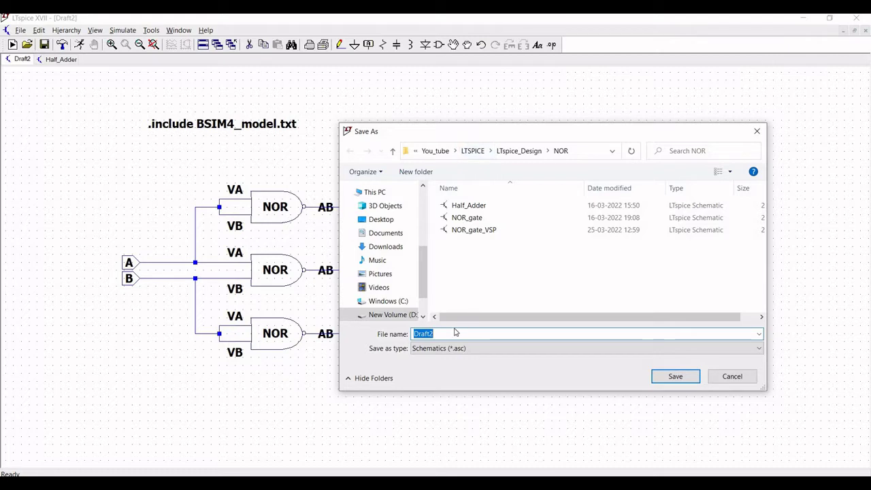
type("Ha")
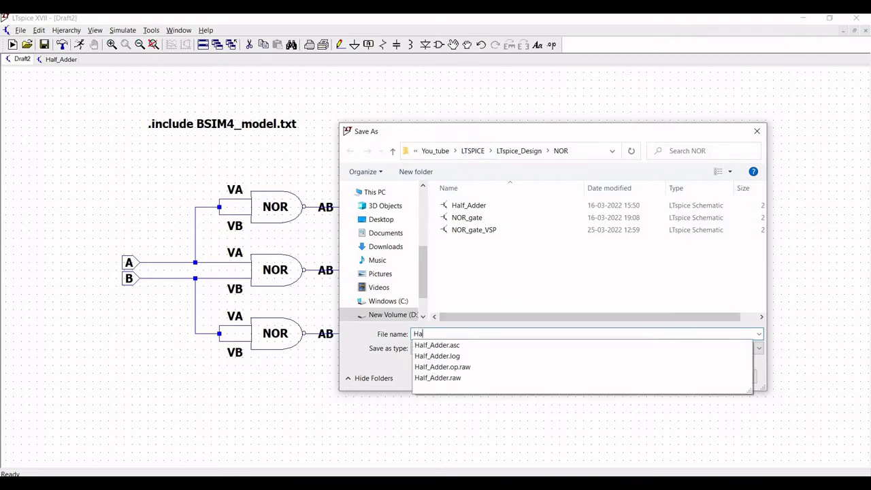
type("lf_Adder_")
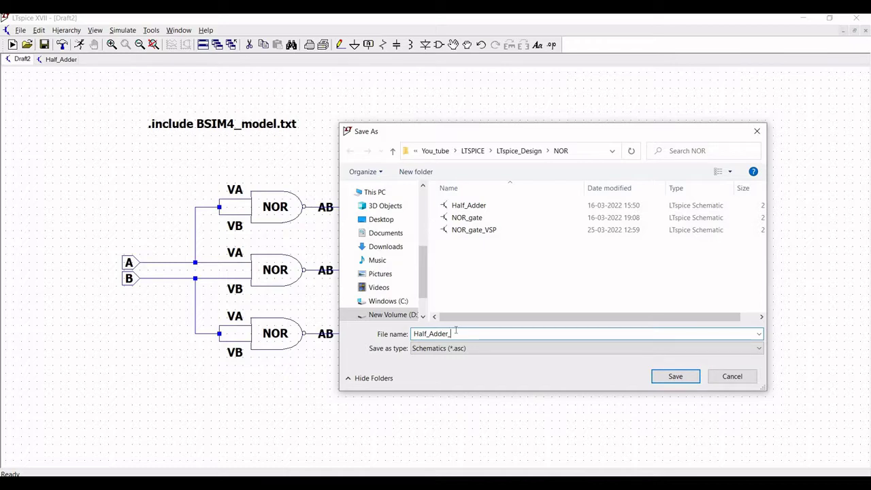
type("S")
left_click(660, 381)
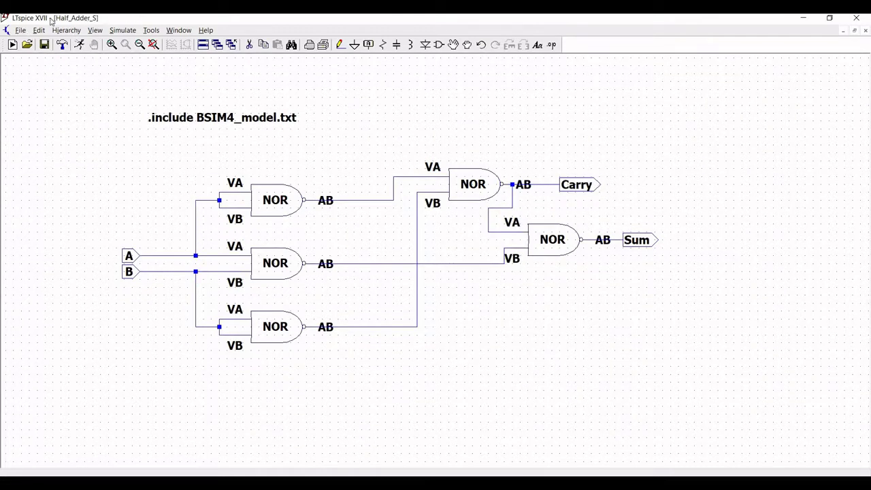
Step: Create a new symbol and draw its rectangular body around the origin, about 13 by 5 grid squares
left_click(62, 32)
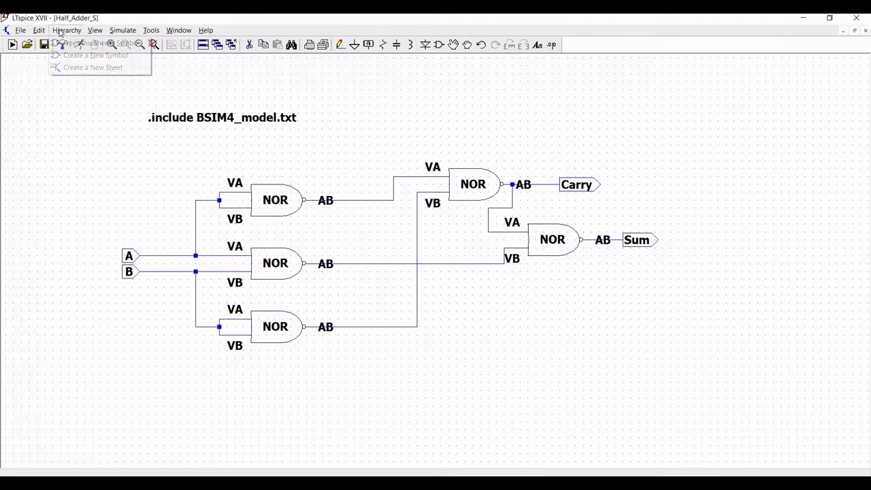
left_click(91, 55)
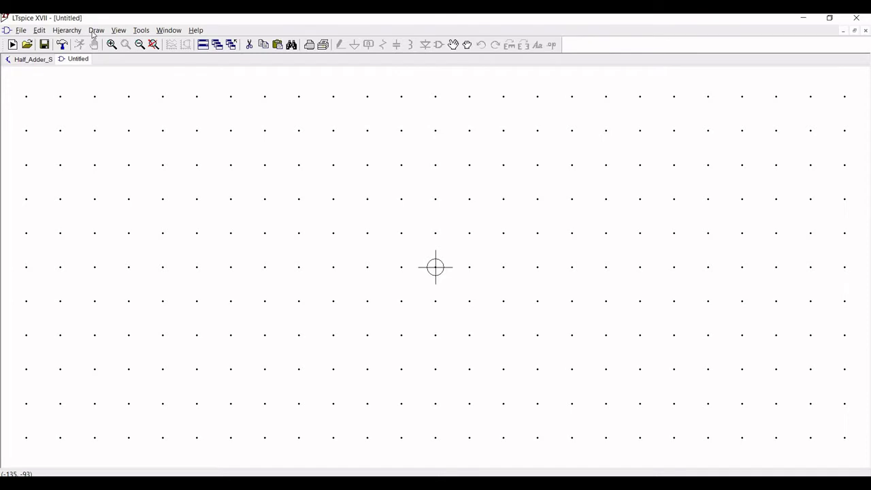
left_click(96, 31)
left_click(104, 59)
left_click(230, 199)
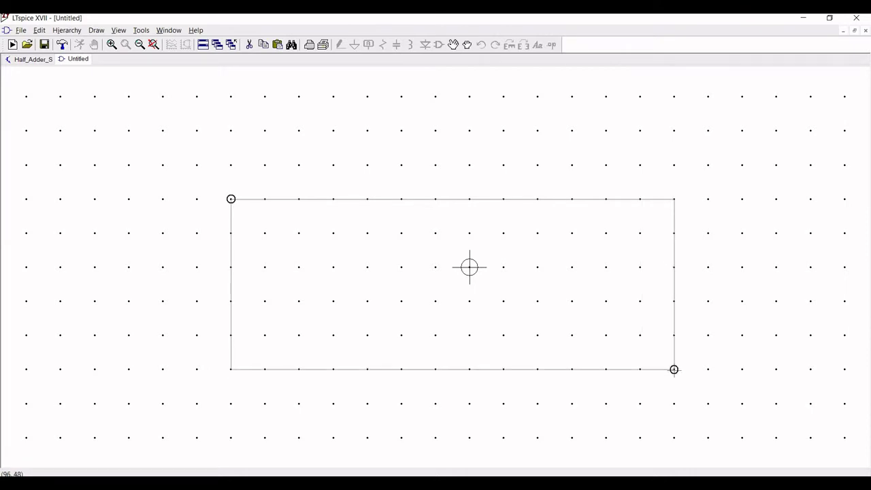
left_click(673, 370)
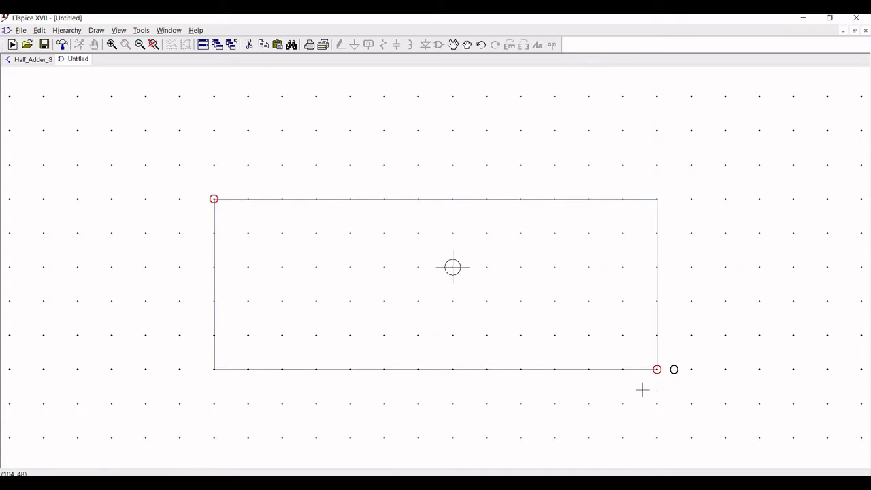
Step: Add pin A with its label justified to the bottom, three grid squares left of the body and one below its upper edge
left_click(40, 31)
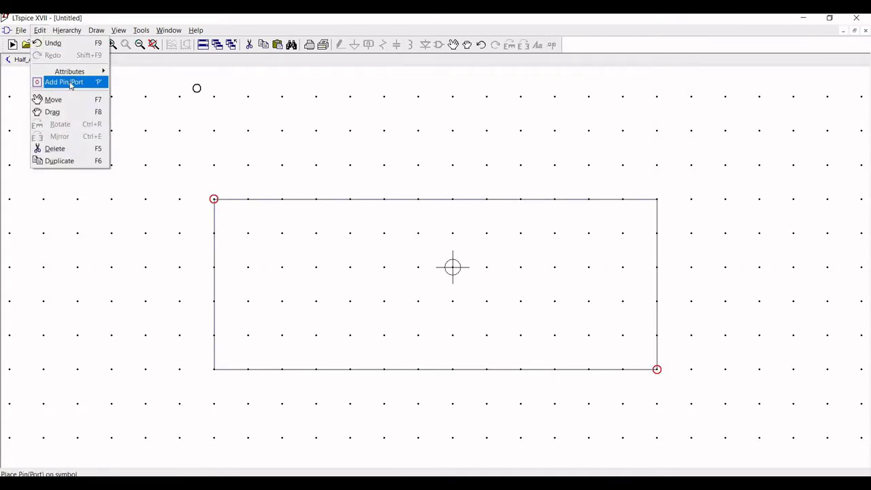
key("Return")
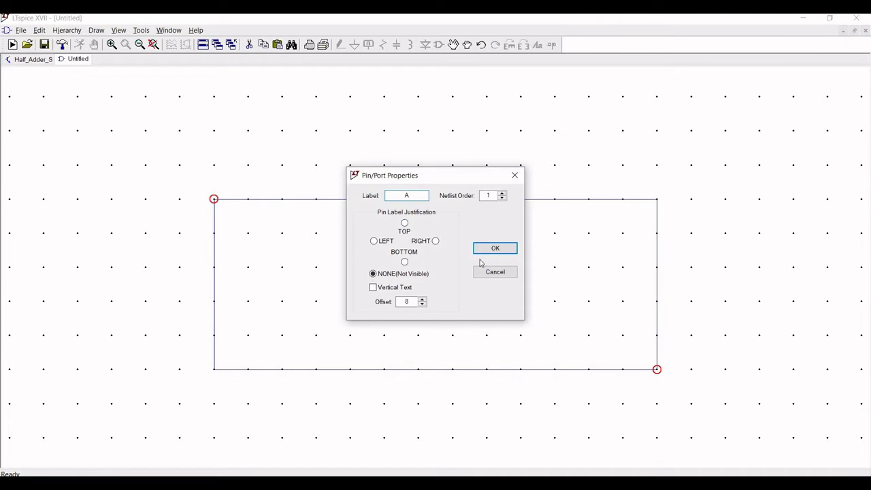
left_click(404, 261)
key("Return")
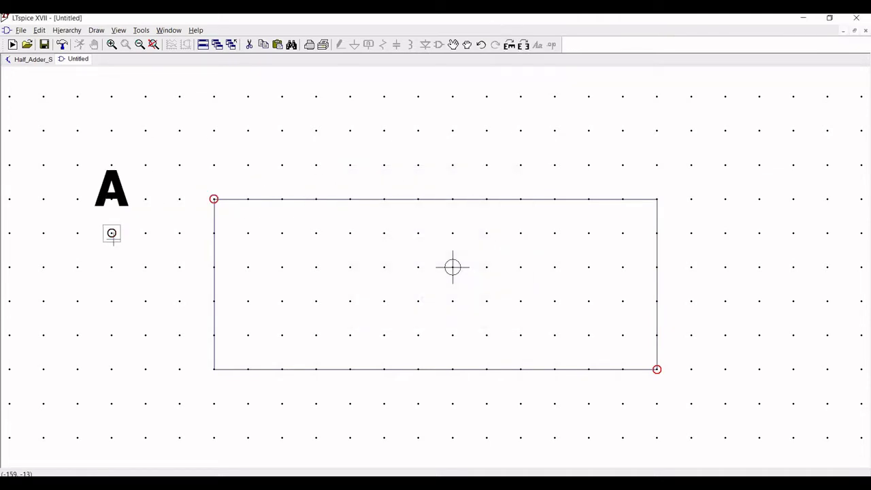
left_click(111, 233)
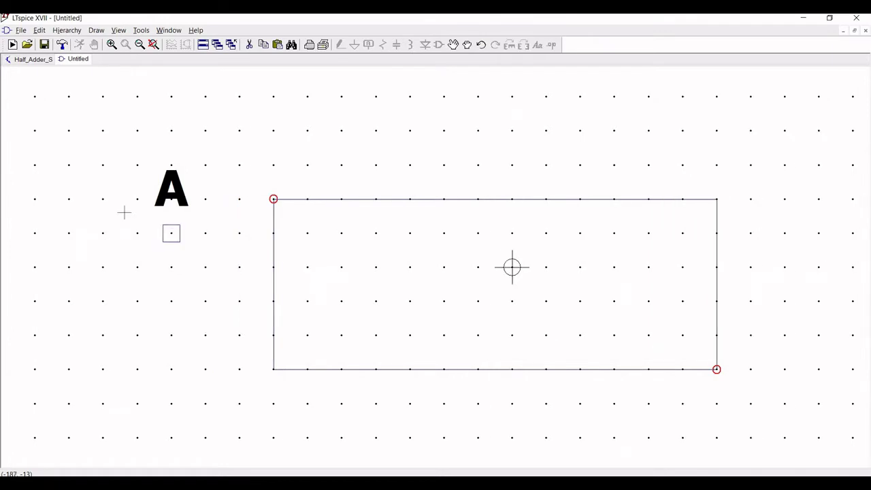
Step: Add pin B with its label justified to the bottom, three grid squares directly below pin A
left_click(40, 31)
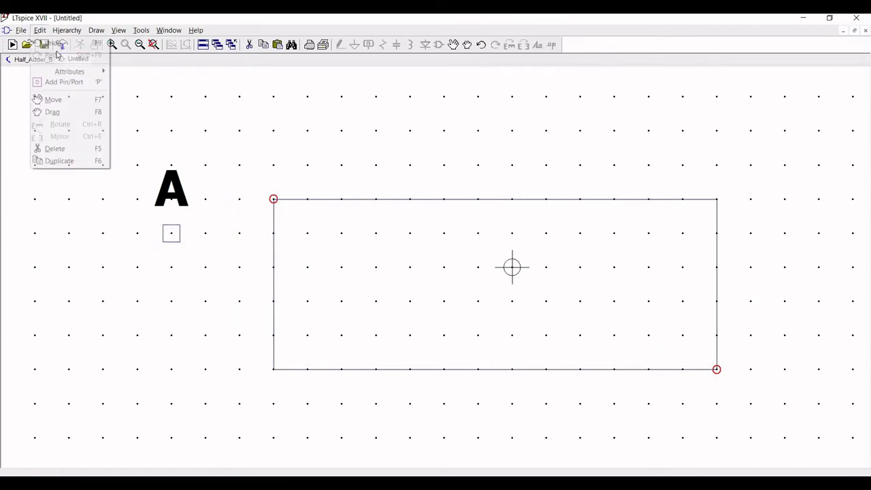
key("Return")
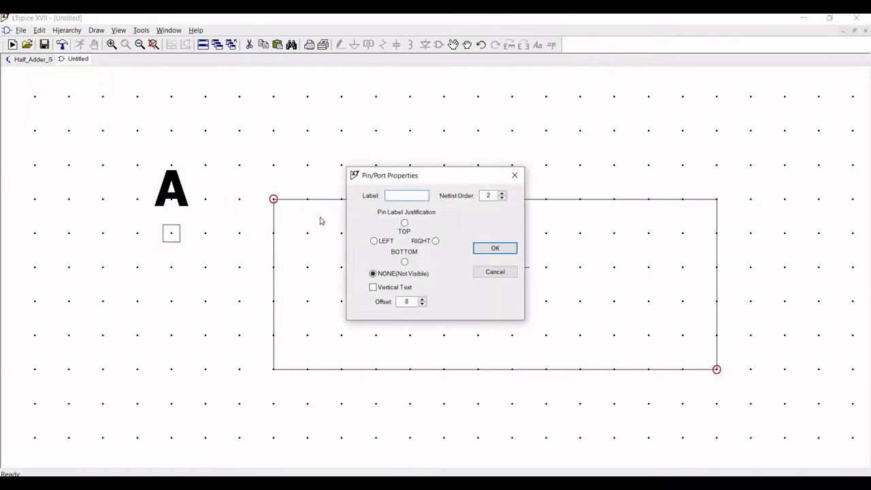
type("B")
left_click(405, 264)
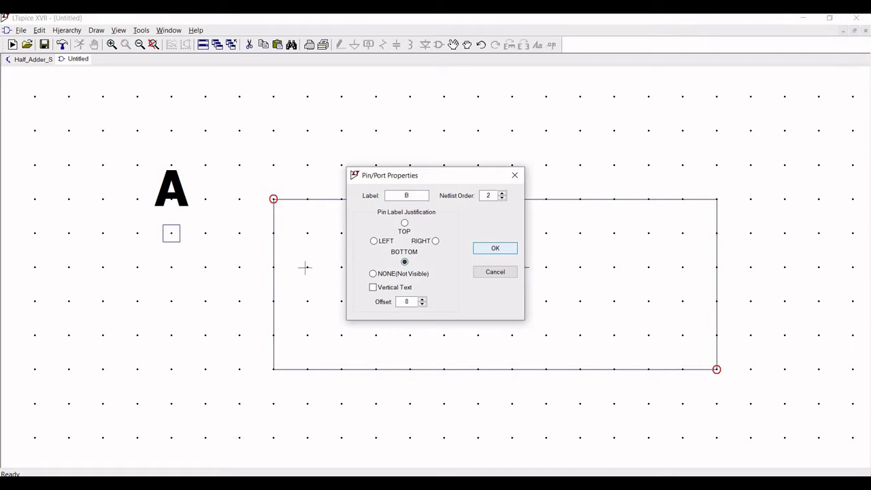
key("Return")
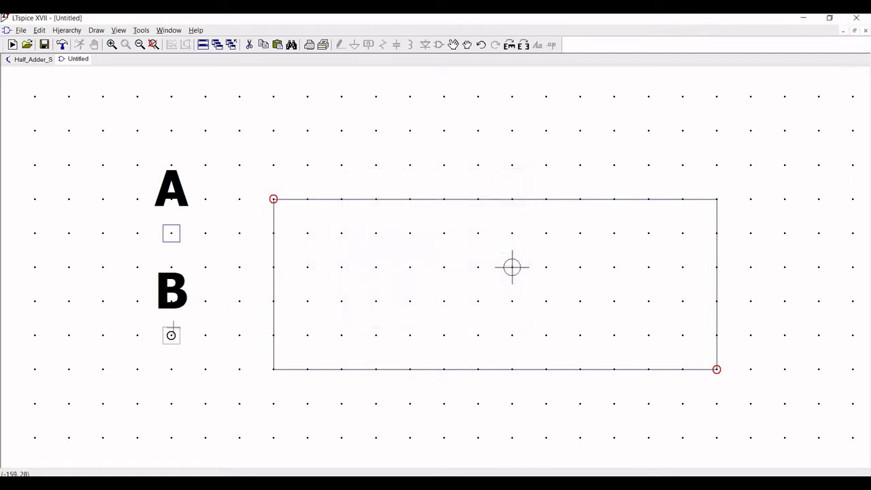
left_click(172, 334)
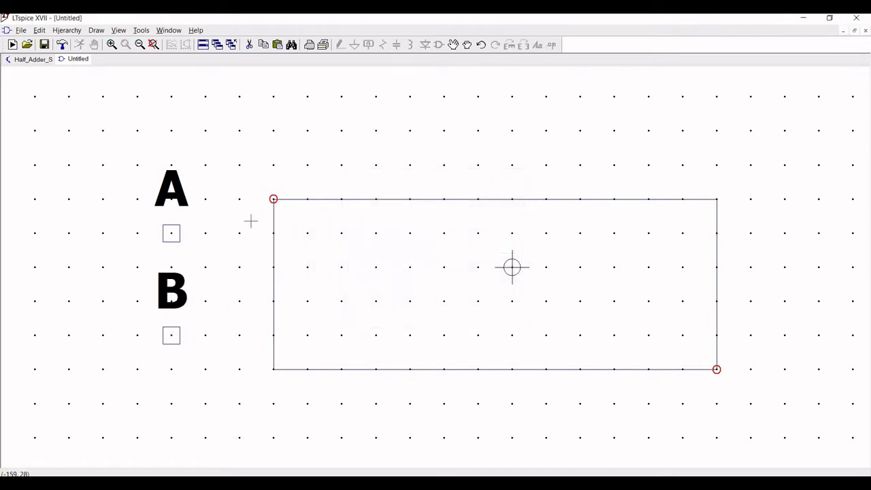
Step: Add a pin labelled Sum with left label justification, two grid squares right of the body and level with pin B
left_click(39, 30)
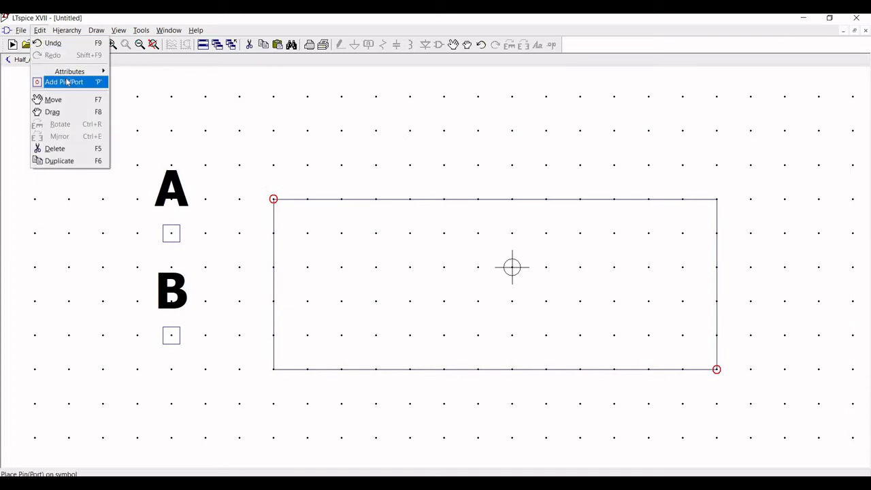
left_click(65, 82)
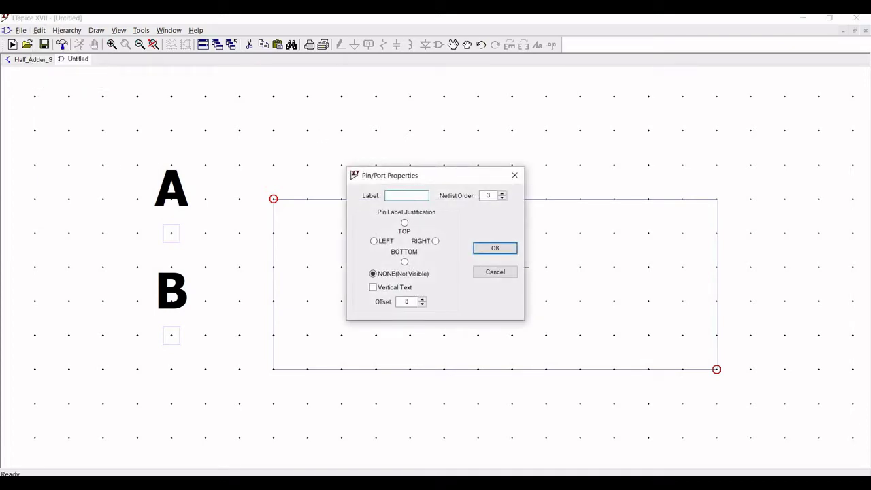
left_click(373, 241)
left_click(495, 248)
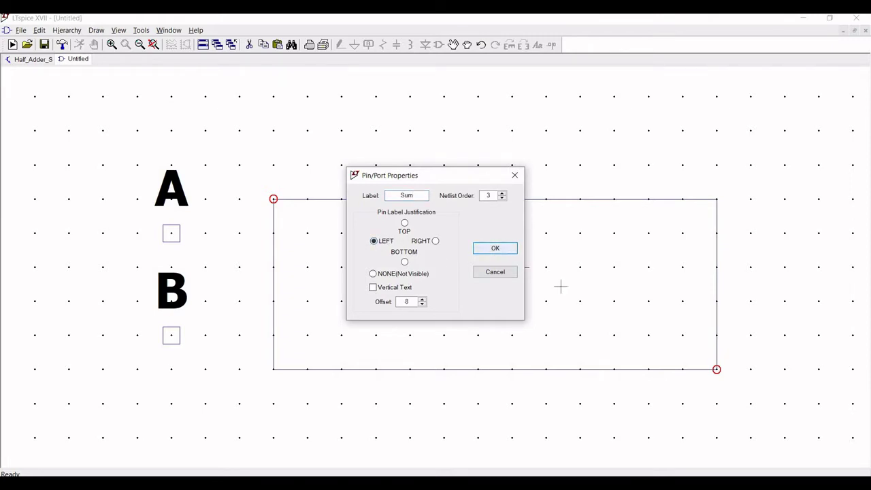
left_click(777, 338)
Step: Add a pin labelled Carry with left justification above Sum, level with pin A, and check the pins against the Half_Adder_S schematic
key("alt+e")
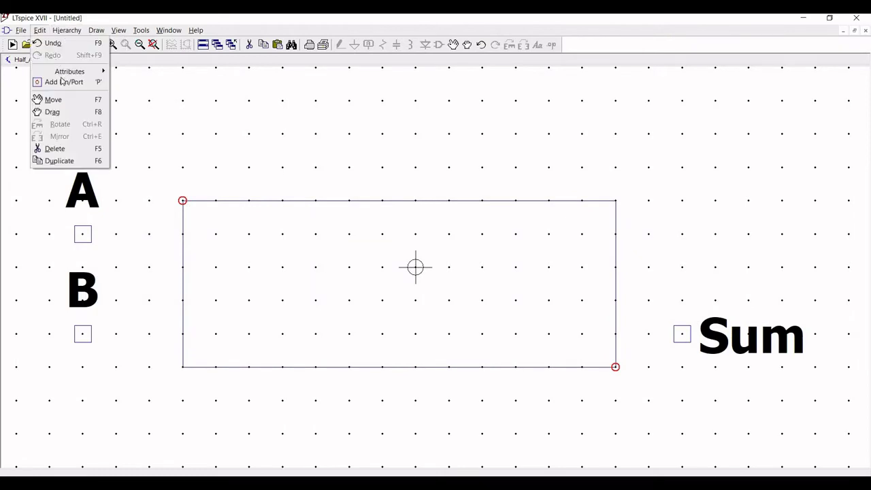
key("Down")
key("Down")
key("Down")
key("Return")
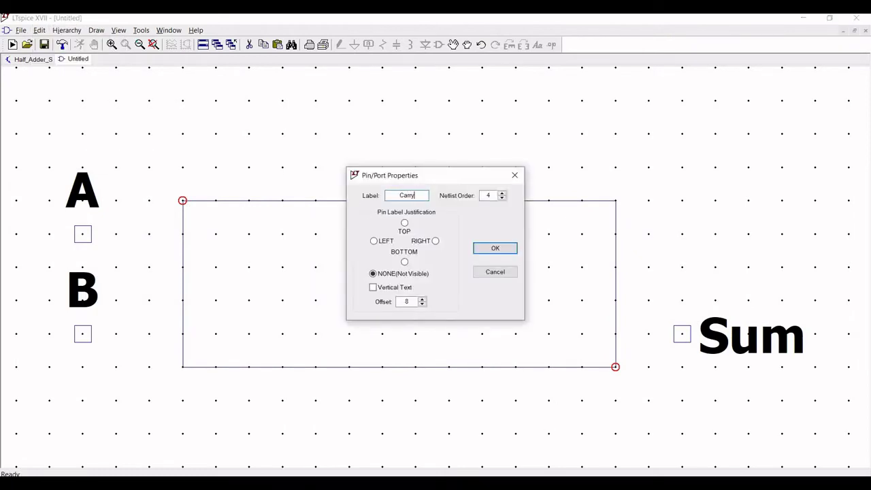
left_click(374, 241)
left_click(490, 249)
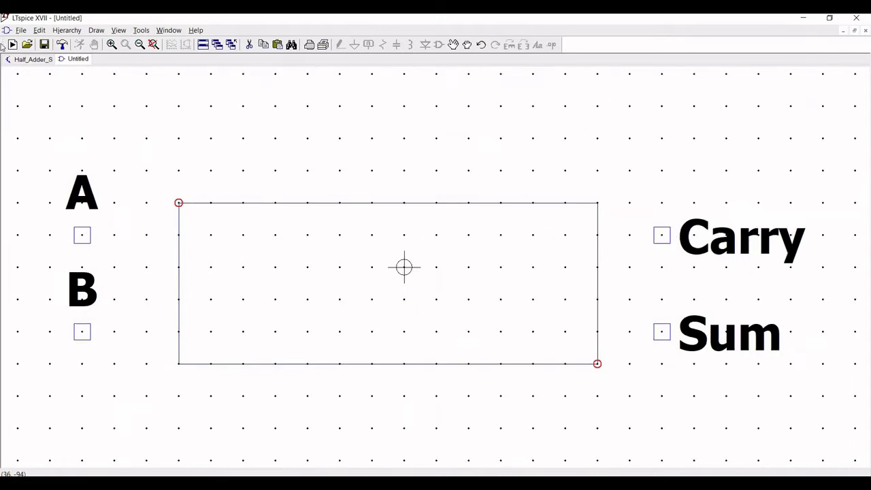
left_click(33, 59)
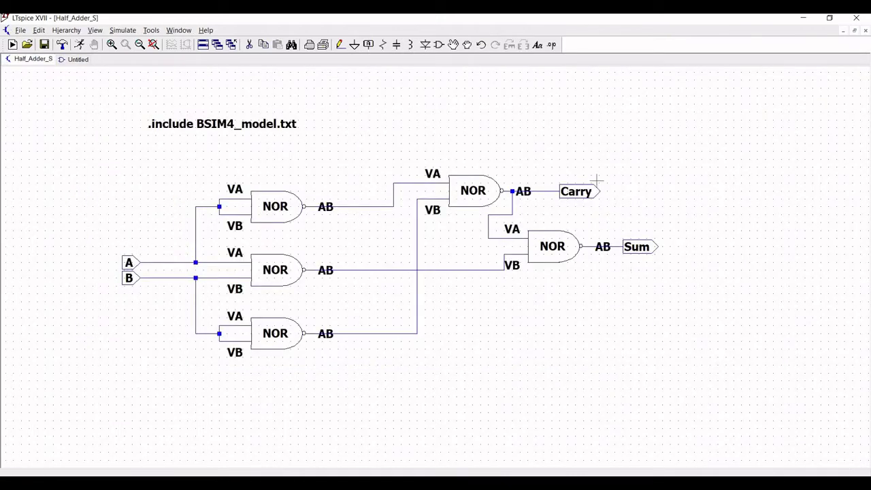
key("ctrl+Tab")
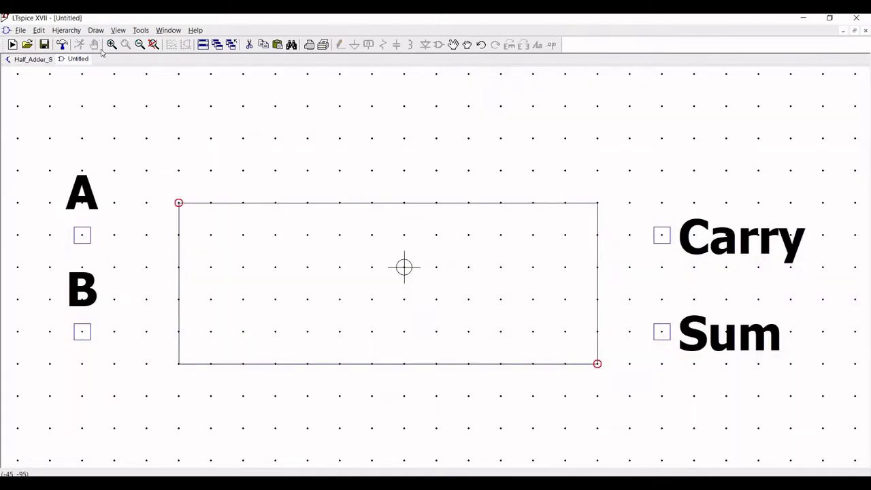
Step: Draw a horizontal line connecting pin A to the left edge of the symbol body
key("alt+d")
key("Escape")
left_click(81, 234)
left_click(112, 44)
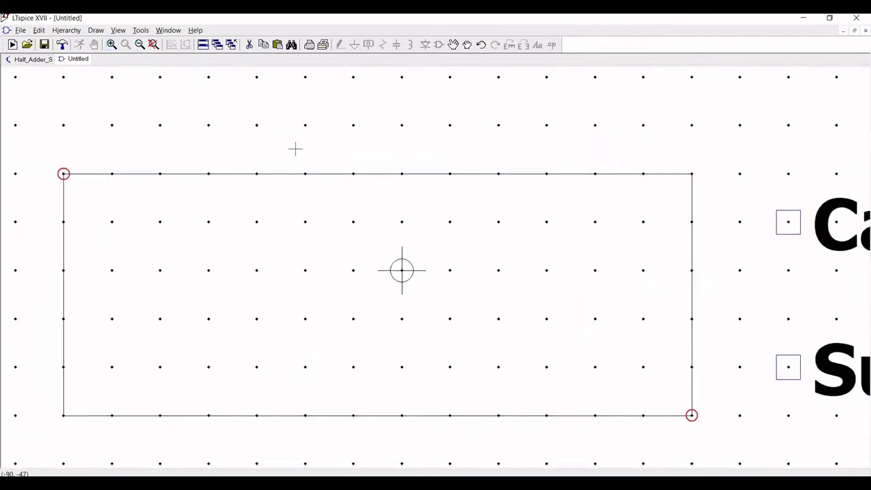
left_click(95, 30)
left_click(102, 41)
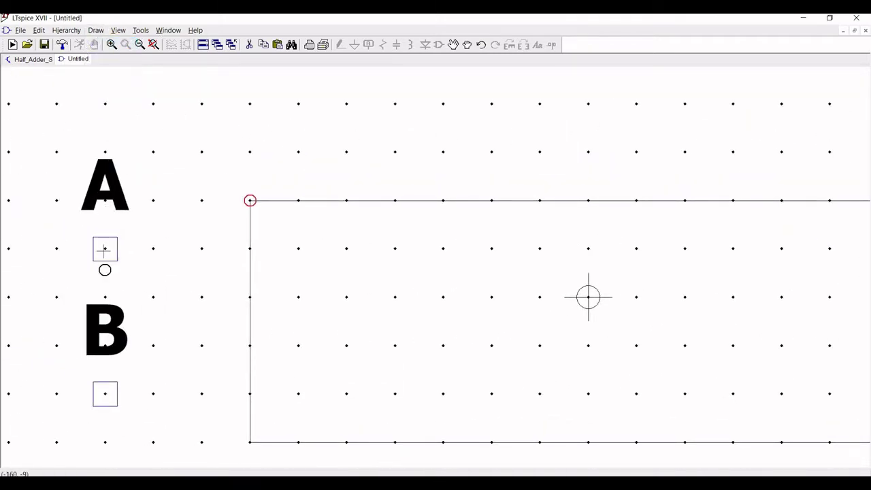
left_click(104, 249)
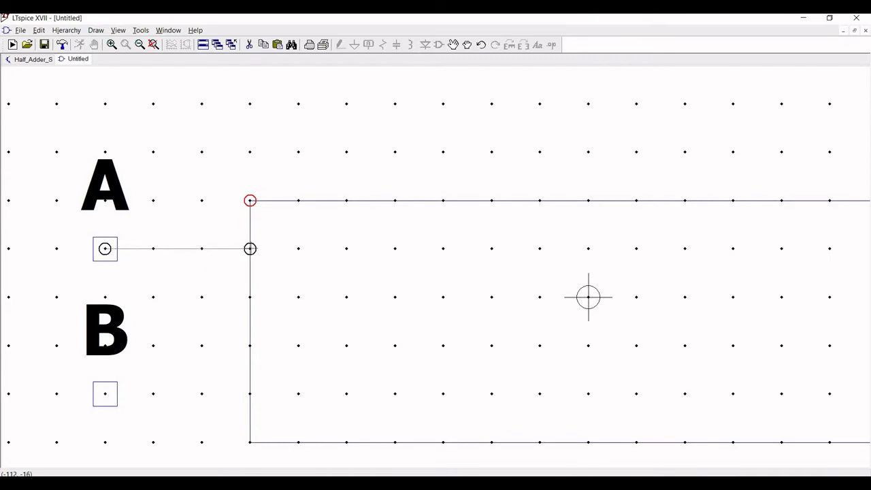
left_click(250, 249)
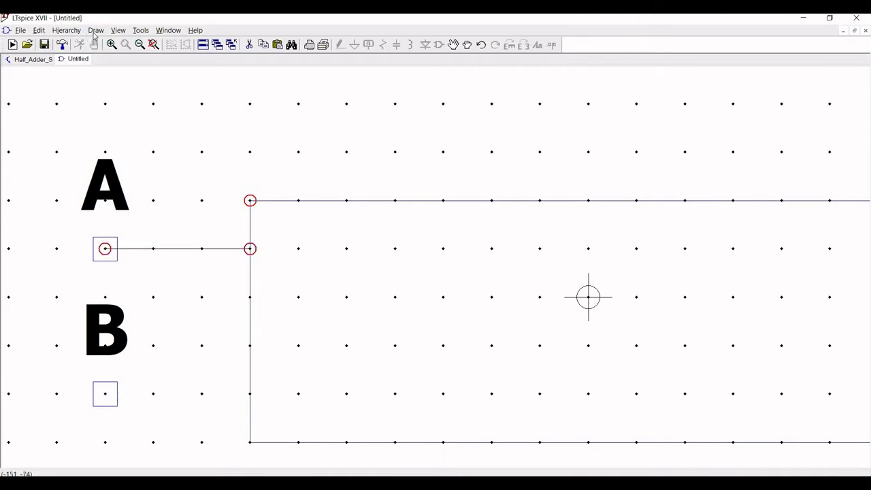
Step: Draw a horizontal line connecting pin B to the left edge of the symbol body
left_click(95, 30)
left_click(102, 42)
left_click(105, 393)
left_click(250, 393)
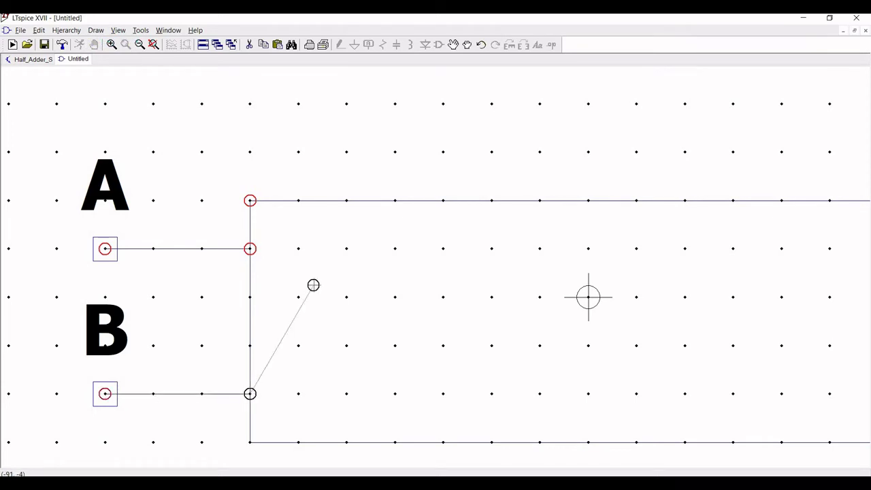
right_click(607, 196)
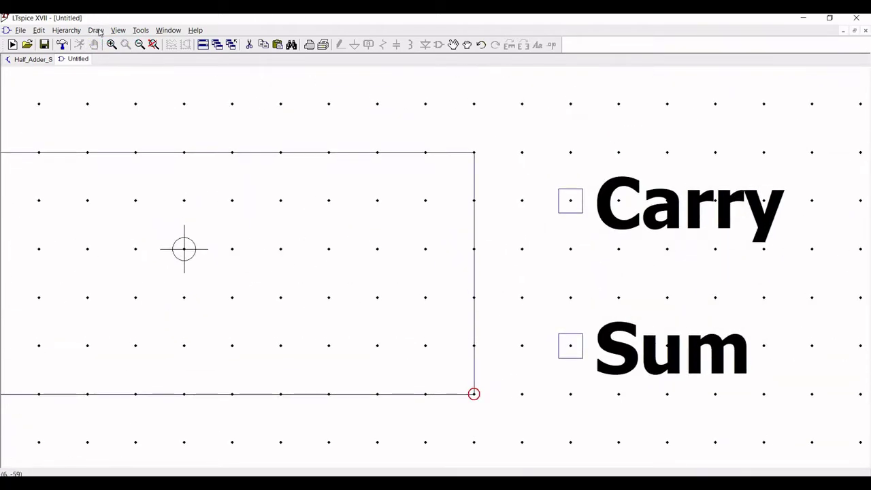
Step: Draw a horizontal line connecting the Carry pin to the right edge of the symbol body
left_click(98, 32)
left_click(105, 42)
left_click(570, 200)
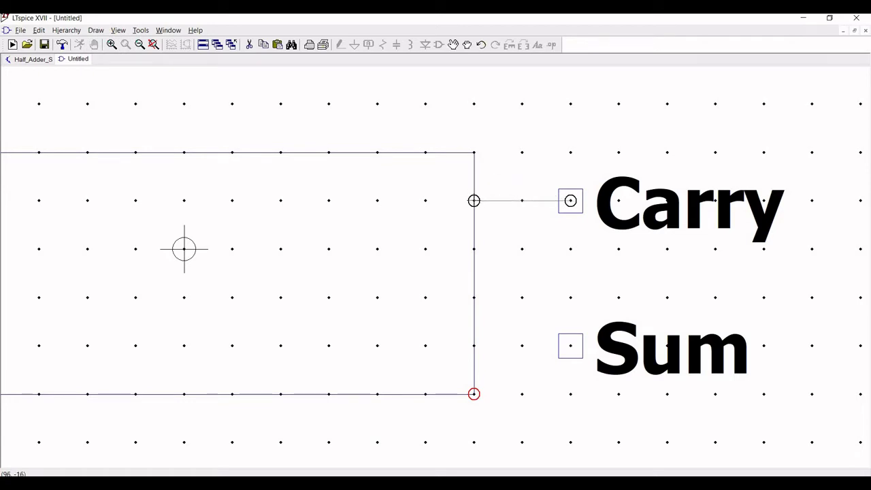
left_click(473, 200)
right_click(480, 167)
Step: Draw a horizontal line connecting the Sum pin to the right edge of the symbol body
left_click(94, 30)
left_click(107, 43)
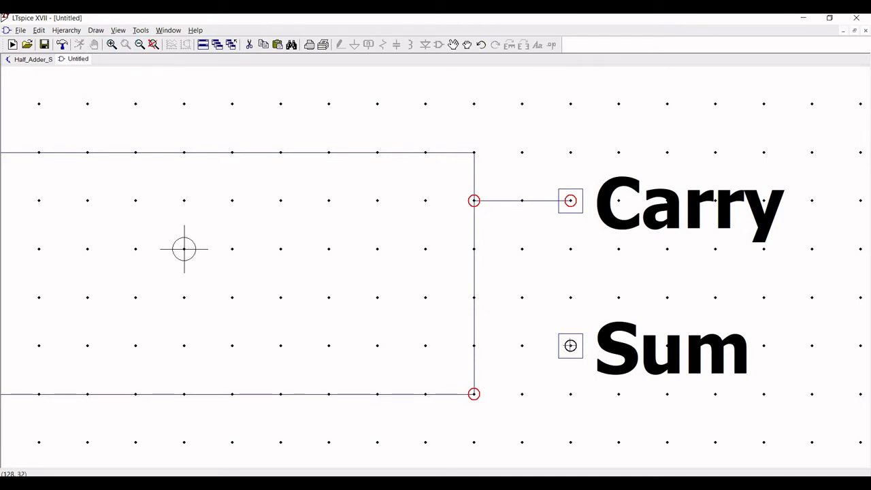
left_click(570, 345)
left_click(473, 345)
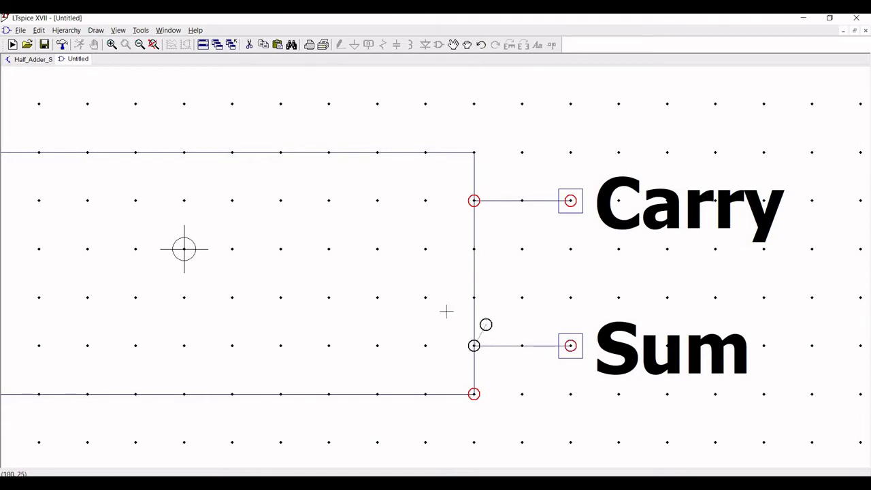
Step: Place the text "Half Adder" in the middle of the symbol body, with left justification and the default 1.5 font size
left_click_drag(184, 249, 427, 291)
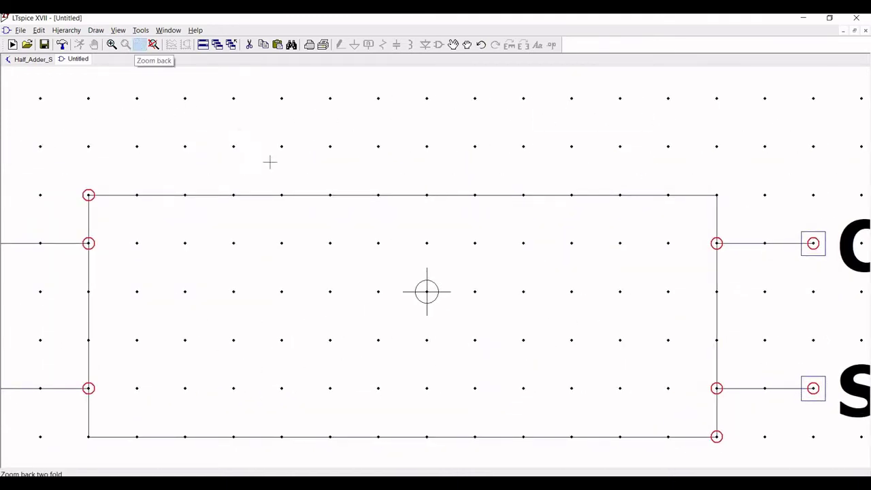
left_click(140, 44)
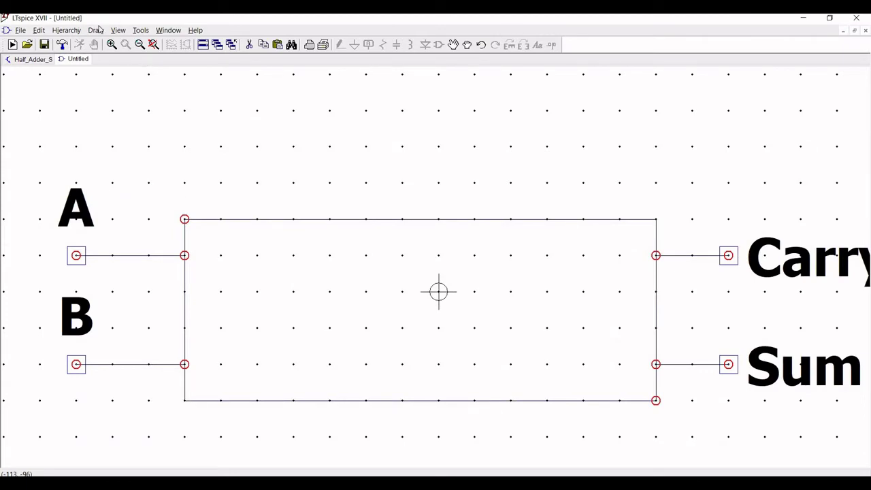
left_click(96, 31)
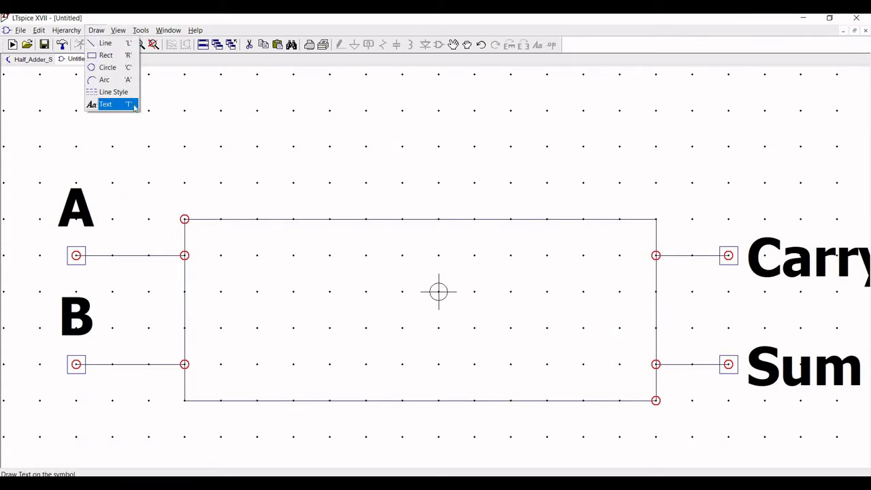
left_click(126, 104)
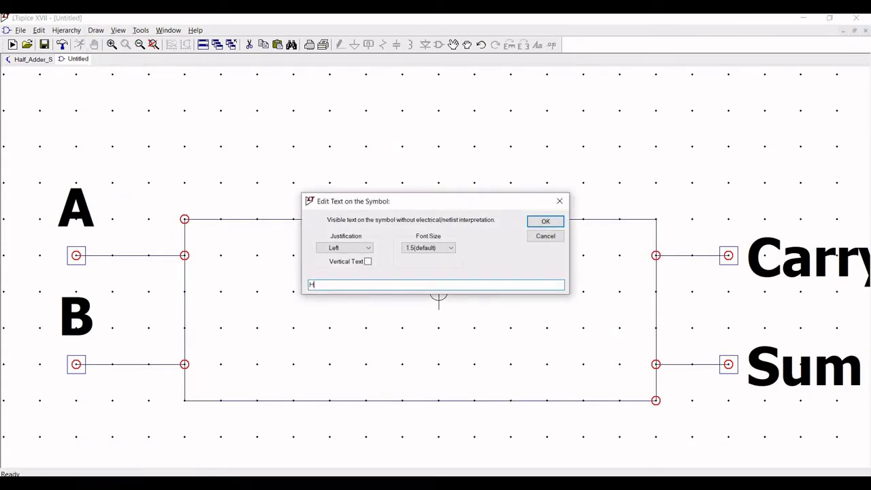
type("Half Adder")
key("Return")
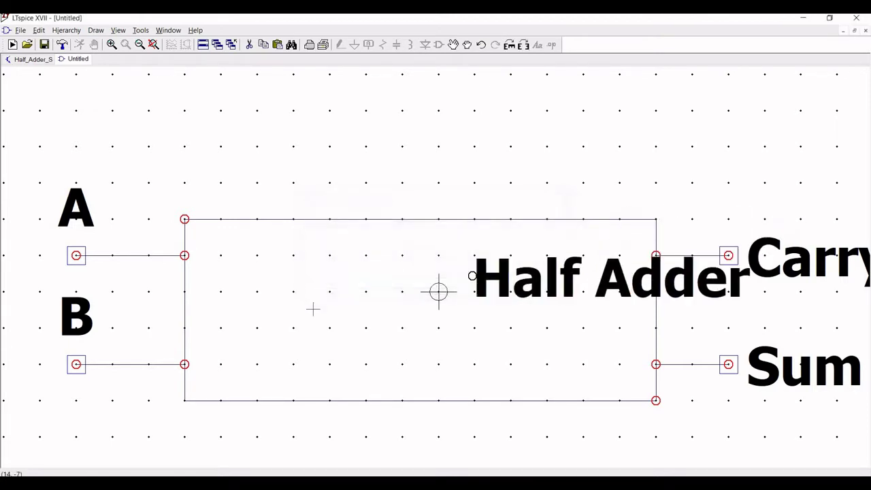
left_click(439, 291)
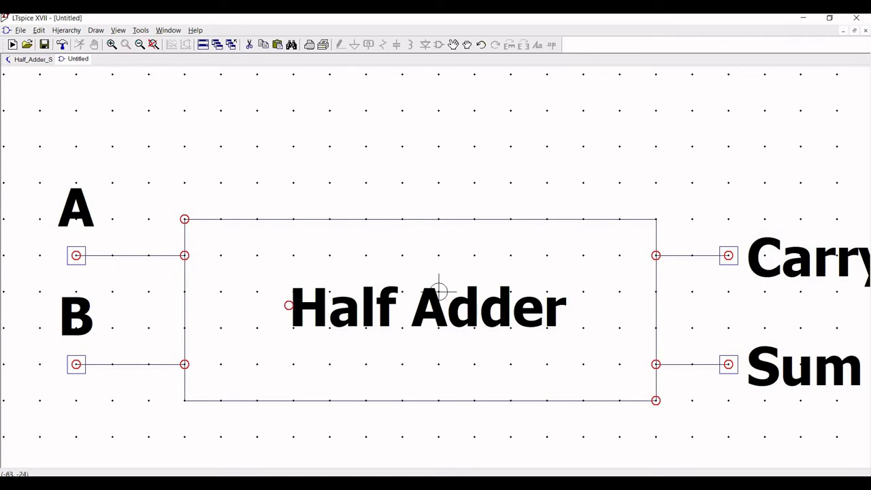
Step: Start saving the new symbol and browse to the Documents > LTspiceXVII > lib > sym > My_symbol folder
left_click(20, 31)
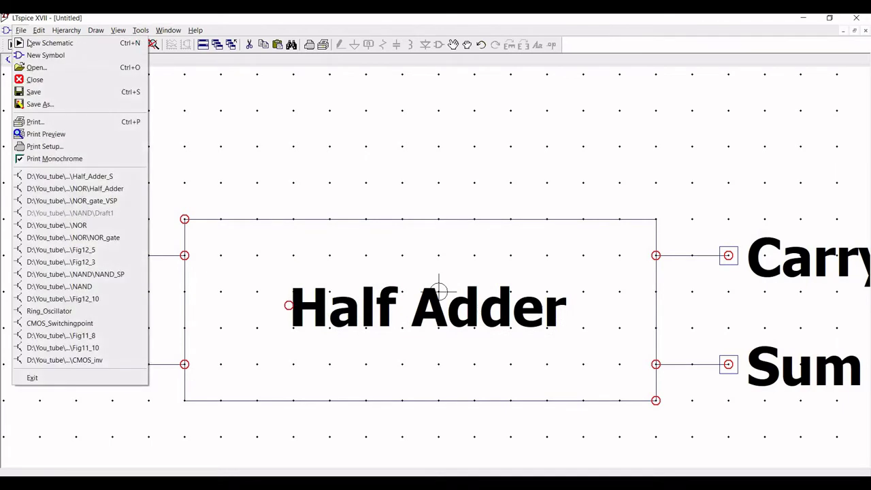
key("Return")
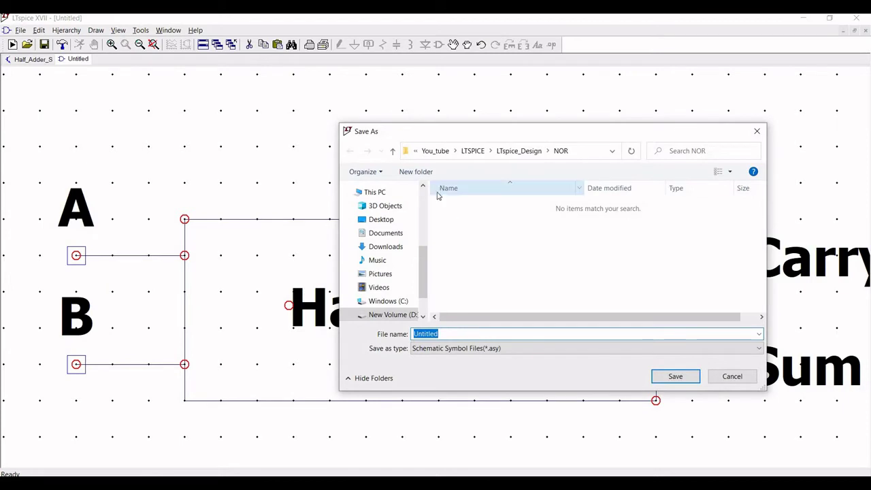
left_click(385, 233)
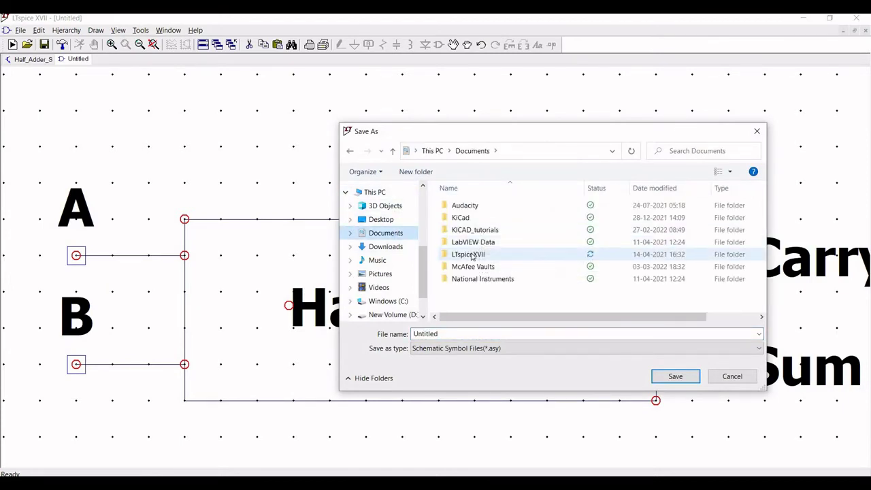
double_click(472, 254)
left_click(454, 218)
key("Return")
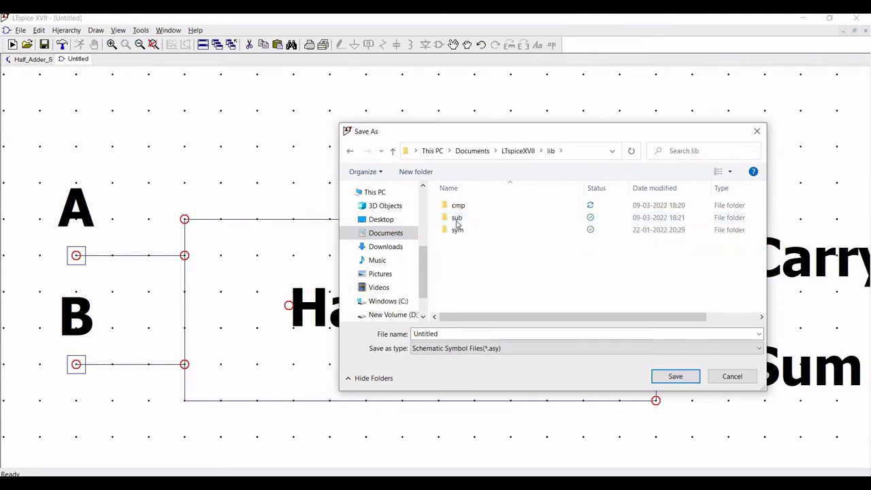
double_click(457, 232)
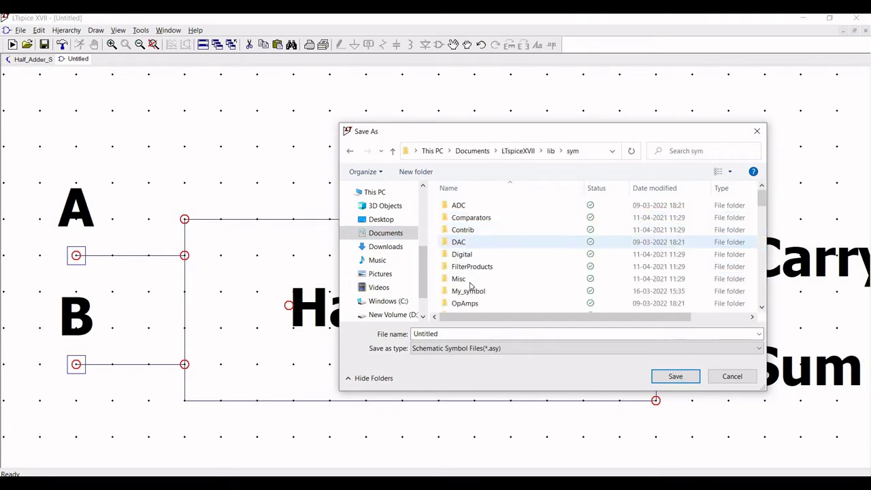
left_click(468, 291)
key("Return")
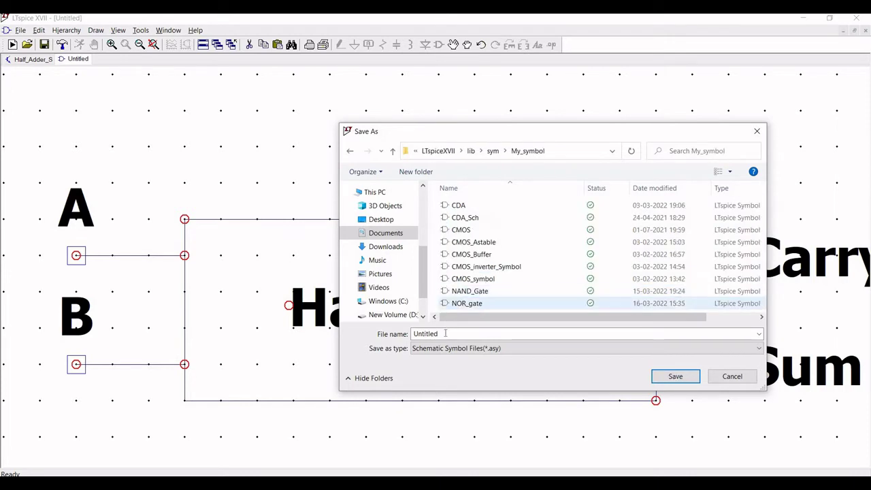
Step: Name the symbol file Half_Adder_S and save it in the My_symbol folder
double_click(446, 334)
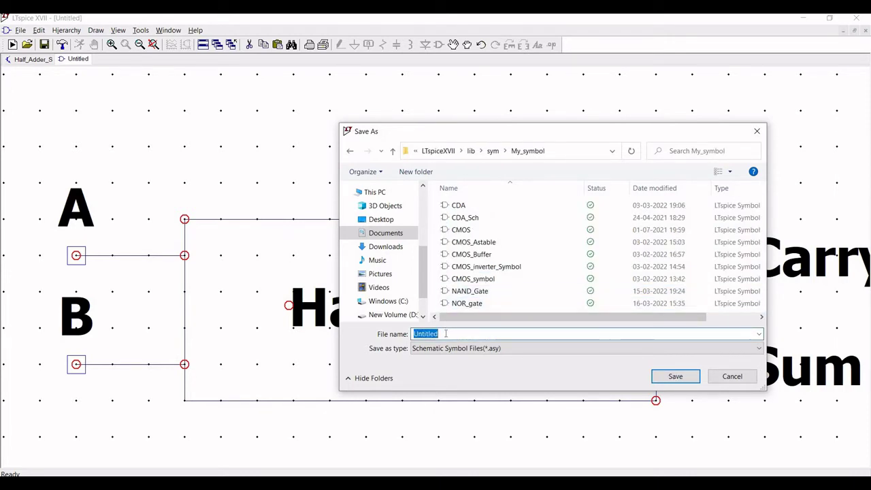
type("Half")
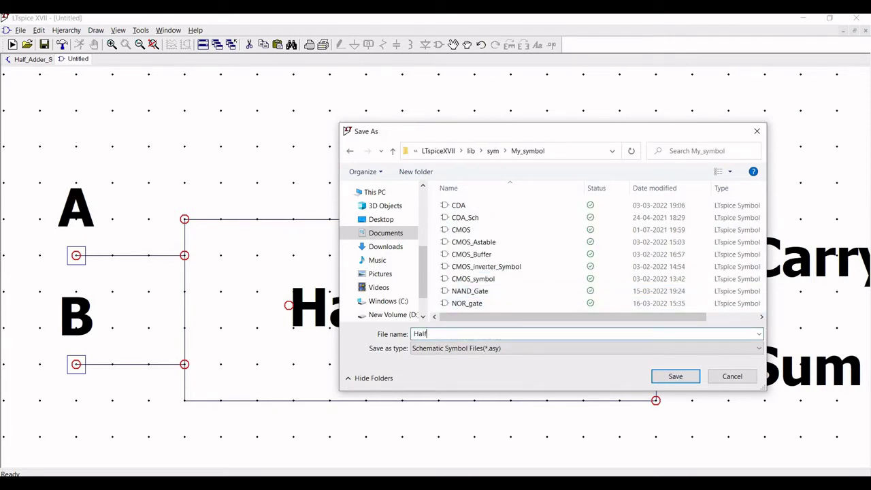
type("_Adder_S")
left_click(675, 376)
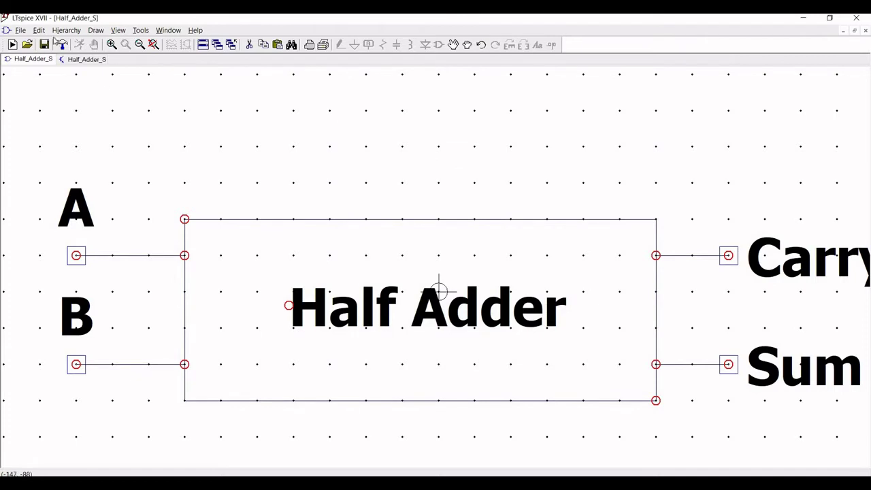
Step: Create a new schematic and choose the Half_Adder_S component from the My_symbol library folder for placement
left_click(13, 44)
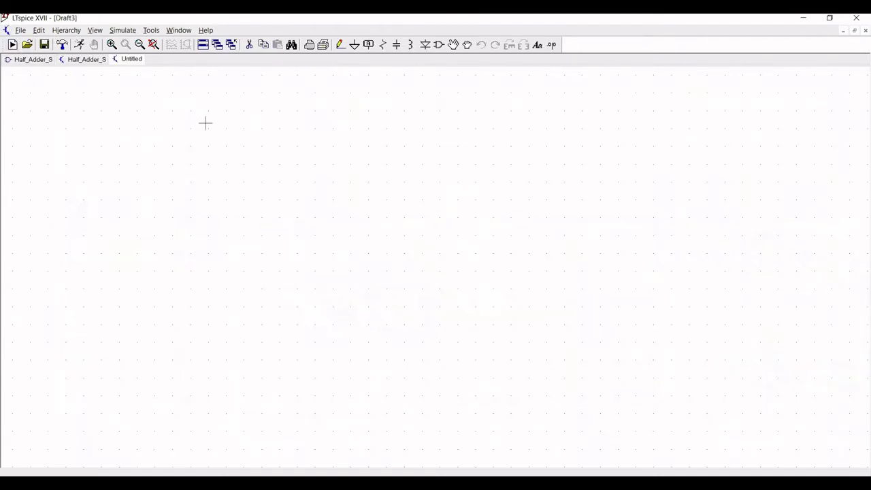
left_click(439, 45)
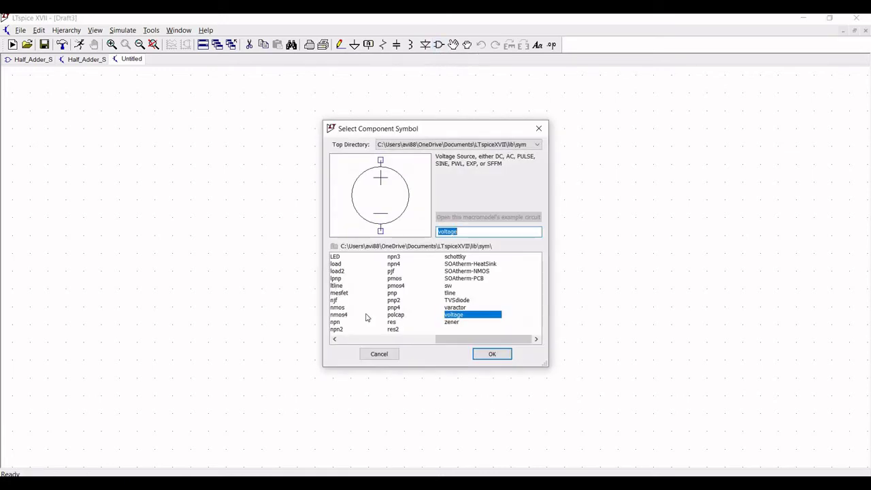
left_click(352, 339)
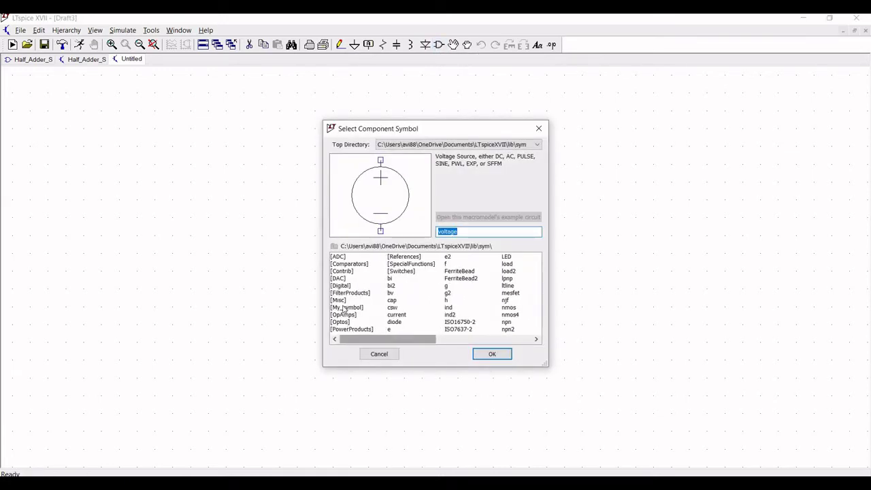
double_click(345, 307)
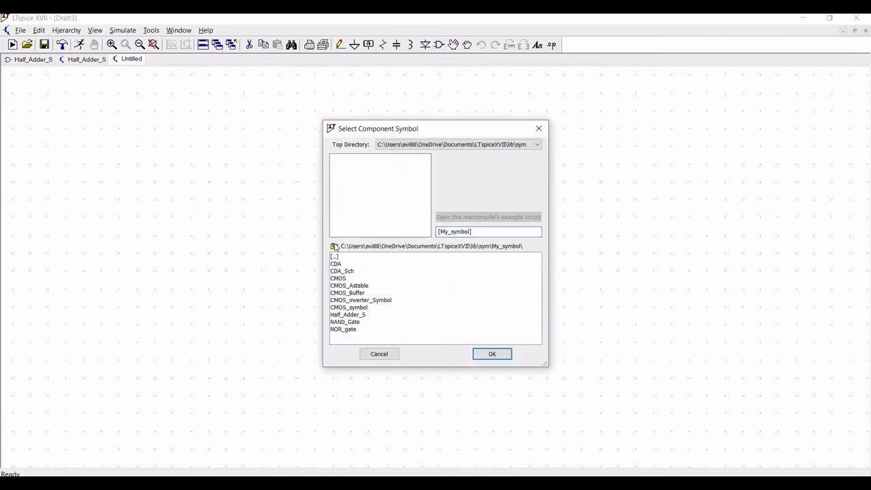
left_click(351, 315)
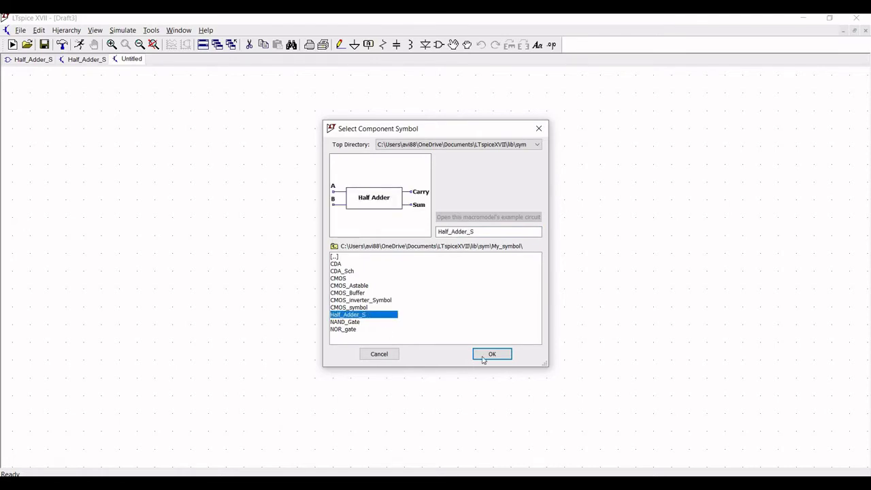
left_click(488, 355)
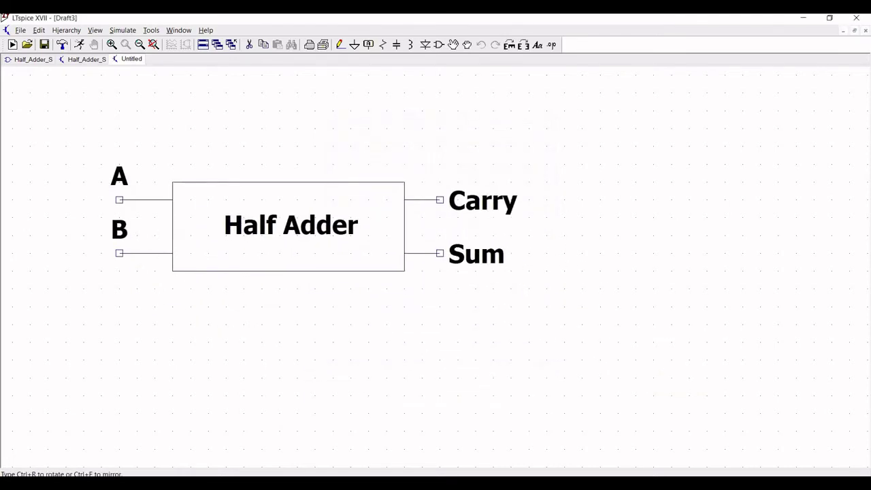
Step: Place two Half Adder blocks one above the other, and move the upper block to the right of the lower one
left_click(235, 208)
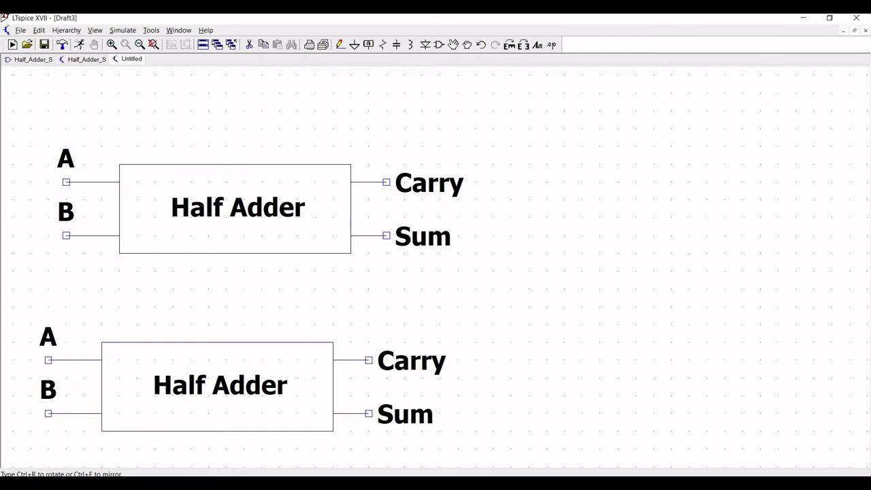
left_click(235, 387)
key("Escape")
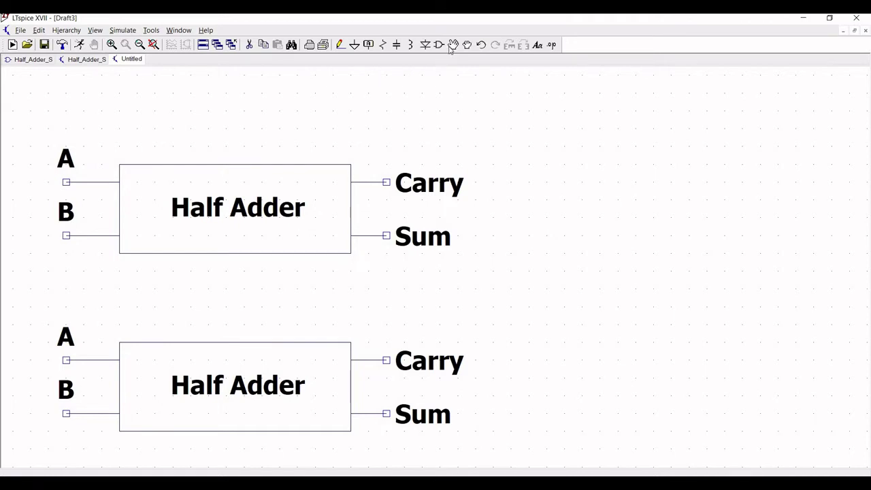
left_click_drag(215, 215, 537, 222)
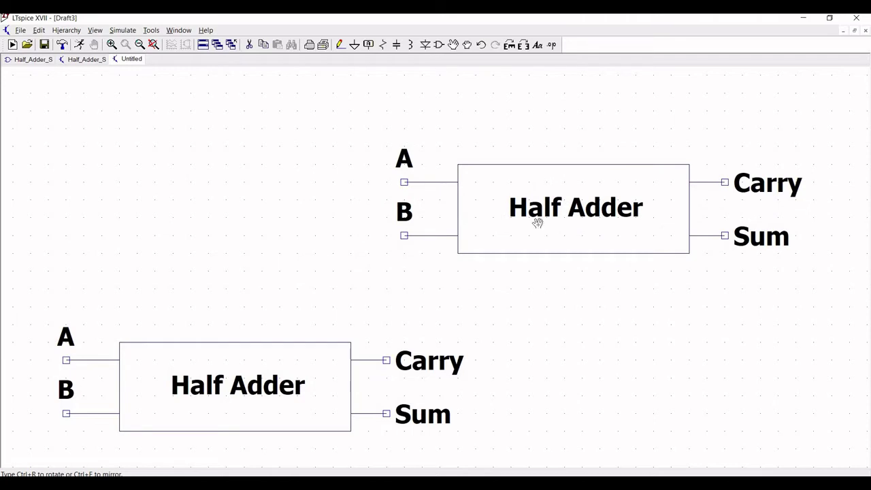
key("Escape")
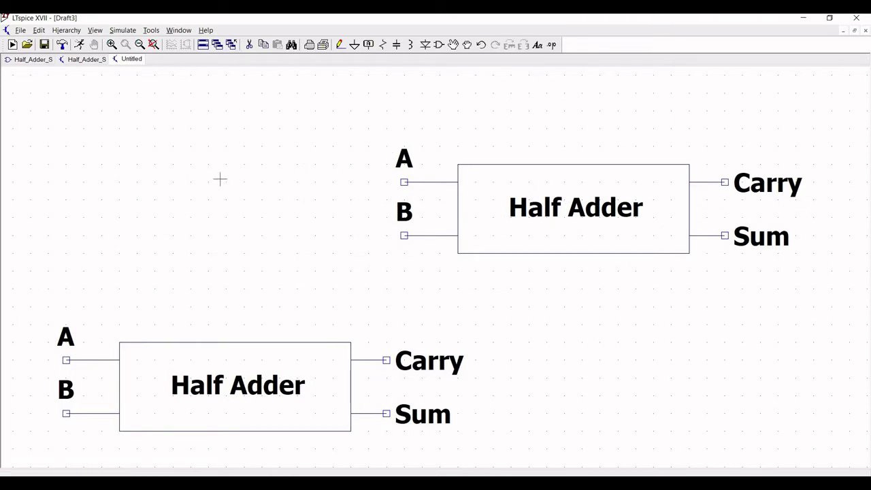
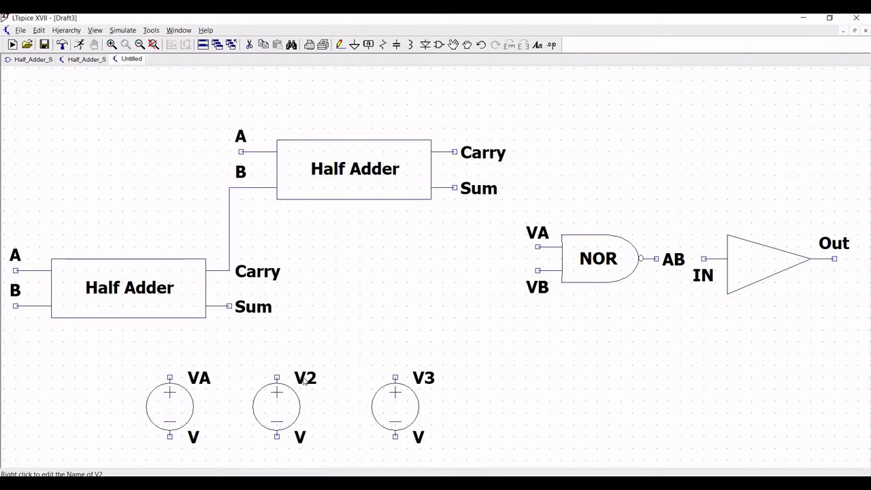
Step: Rename voltage source V2 as VB and voltage source V3 as VC
right_click(303, 379)
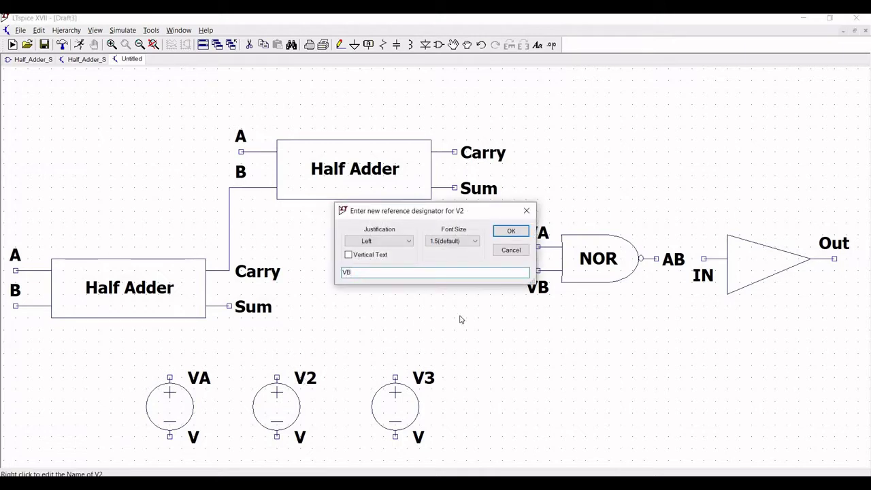
type("VB")
key("Return")
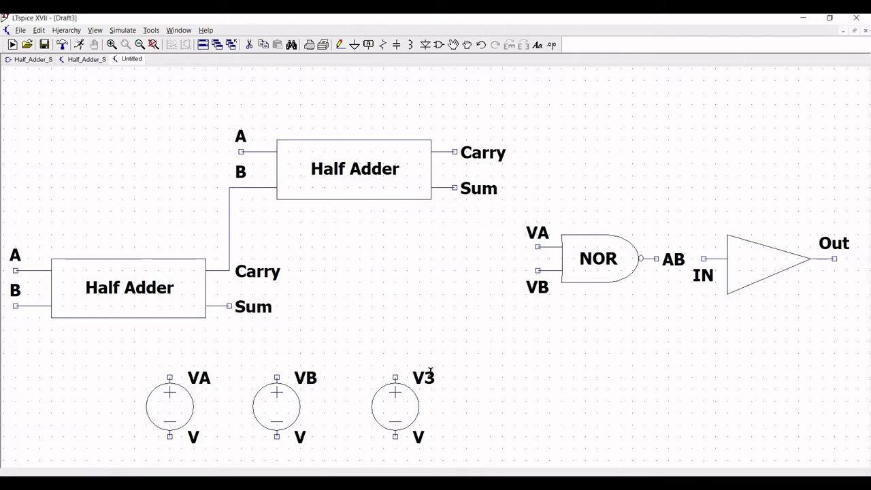
right_click(427, 380)
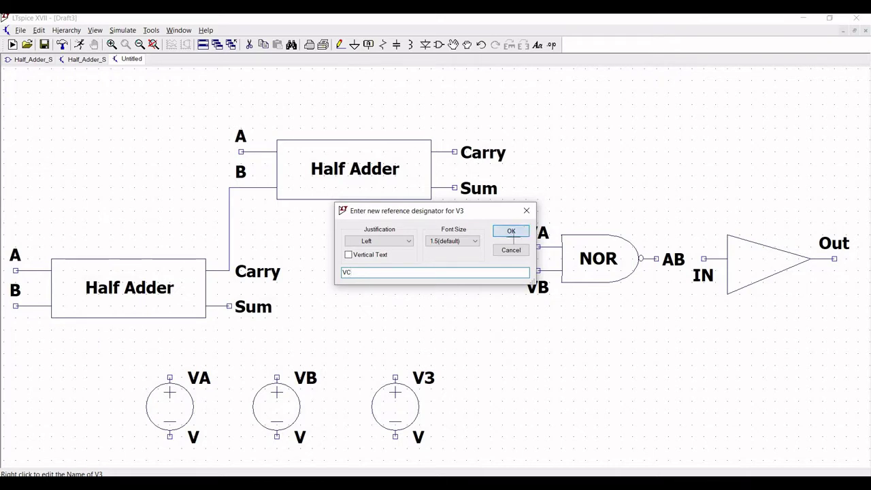
left_click(511, 230)
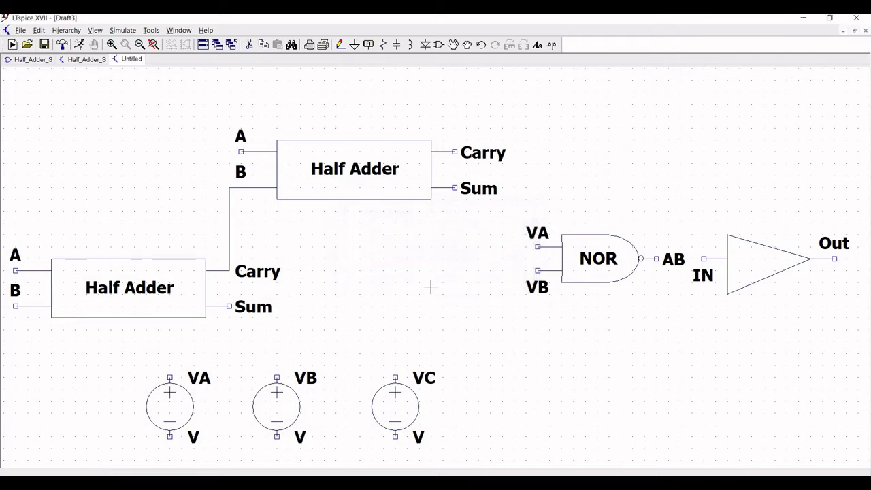
Step: Place a ground on the negative terminal of each of the voltage sources VA, VB and VC
left_click(355, 45)
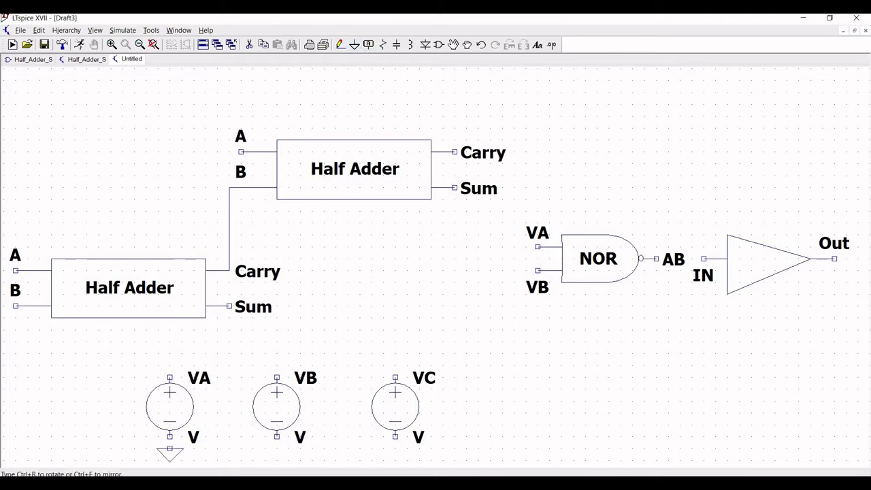
left_click(170, 449)
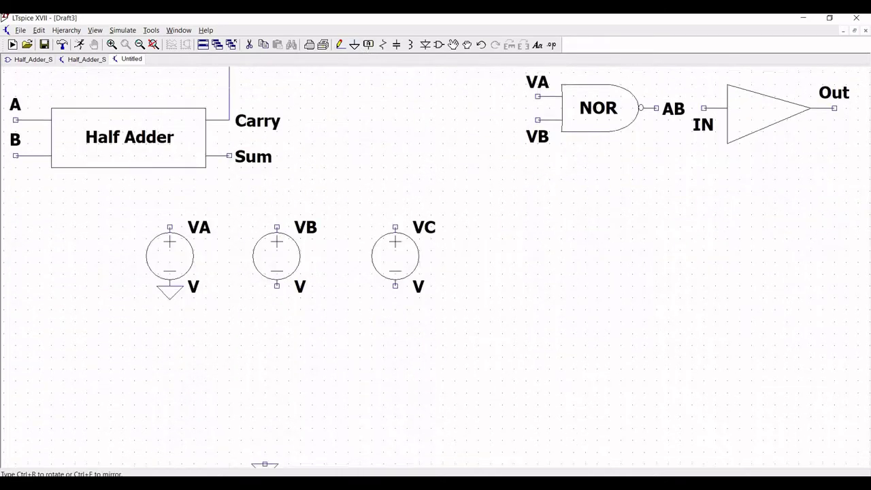
left_click(276, 264)
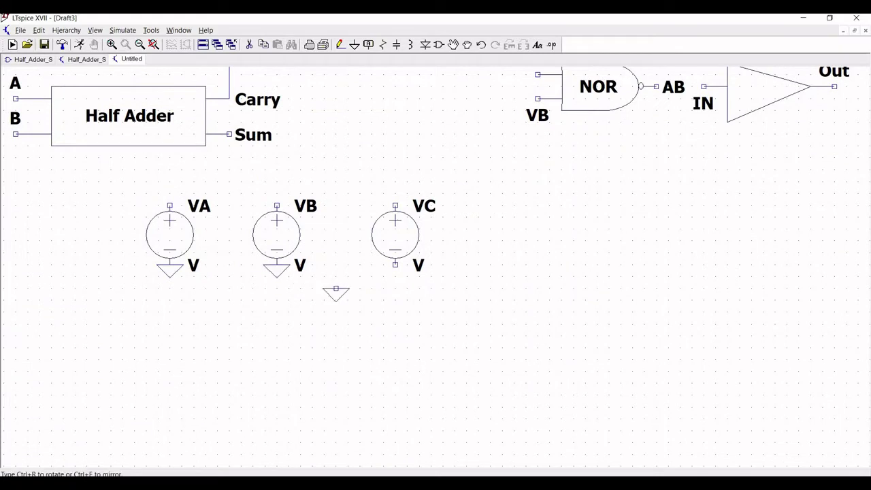
left_click(396, 264)
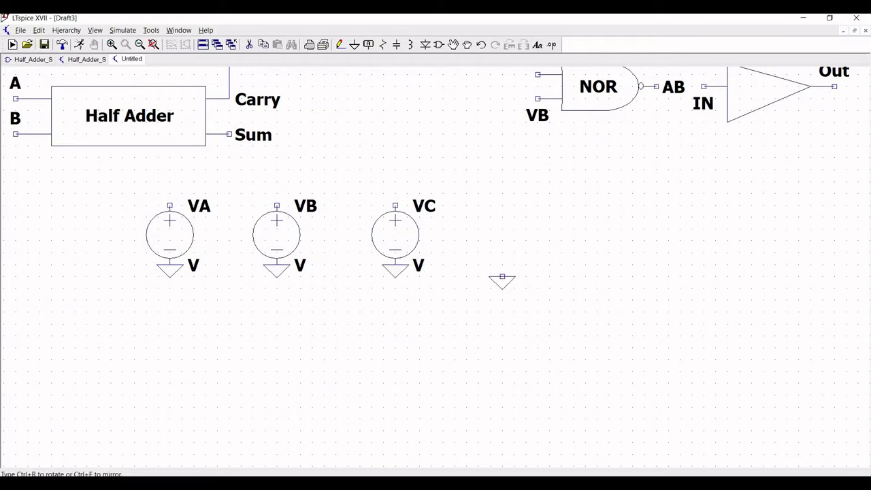
key("Escape")
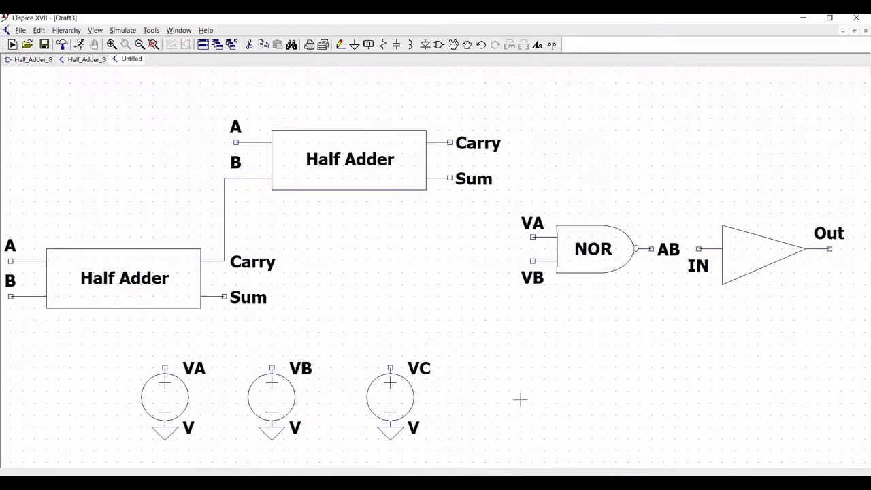
Step: Draw a short vertical wire stub upward from the positive terminals of voltage sources VA and VB
left_click(341, 44)
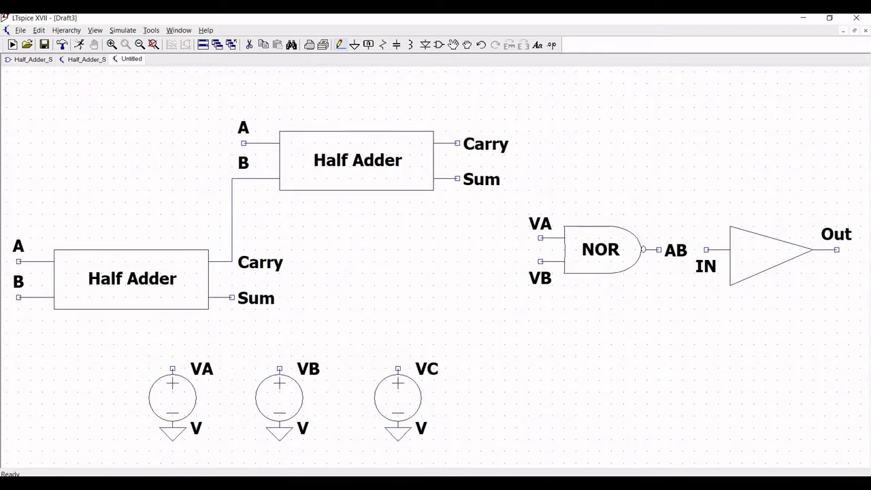
left_click(232, 262)
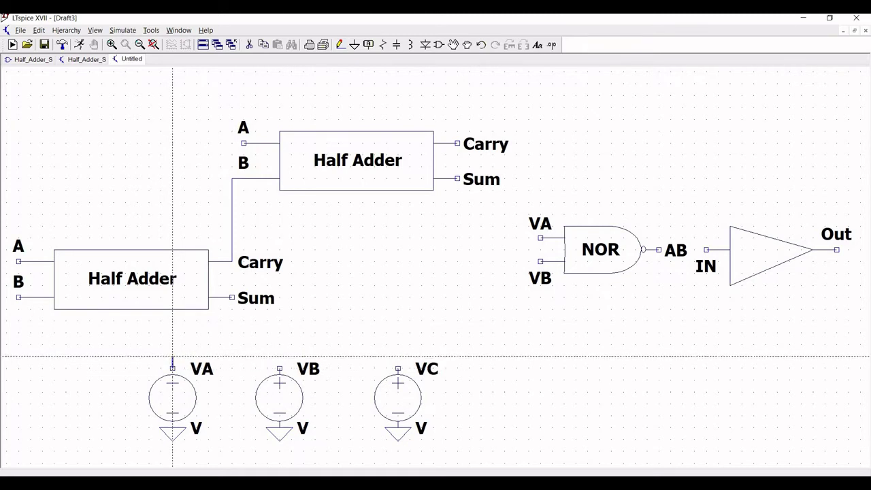
left_click(172, 368)
left_click(172, 344)
right_click(196, 333)
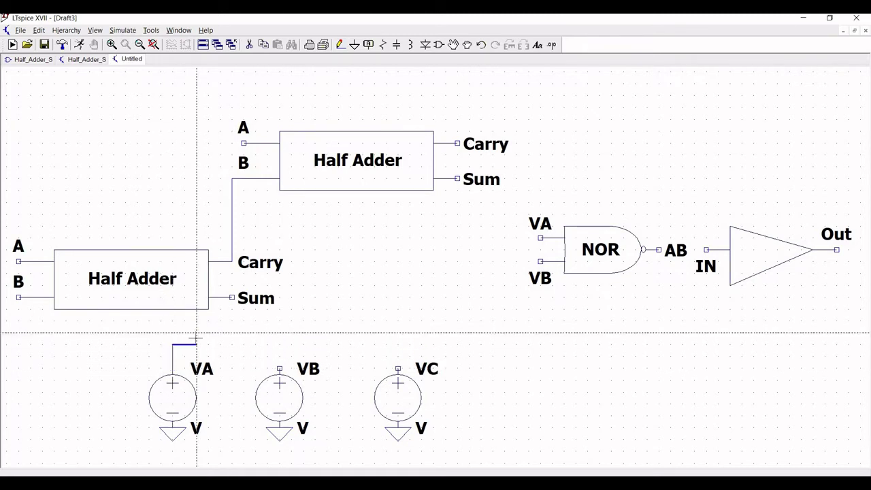
left_click(339, 44)
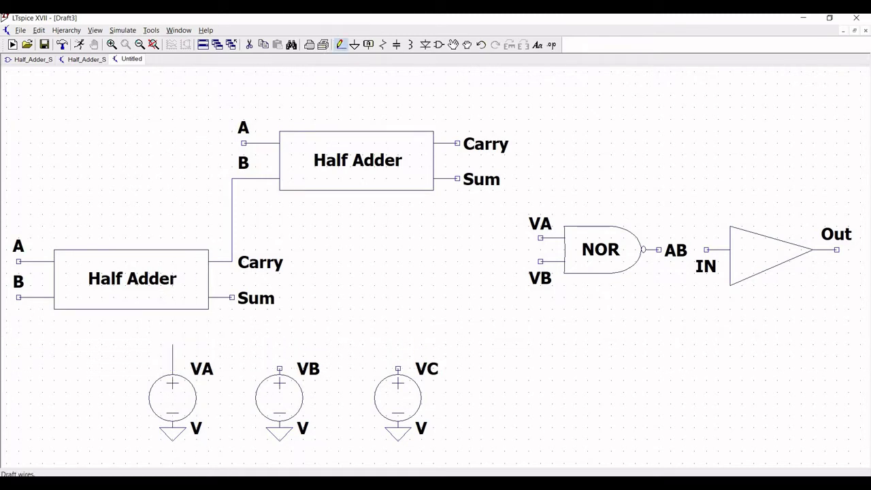
left_click(279, 368)
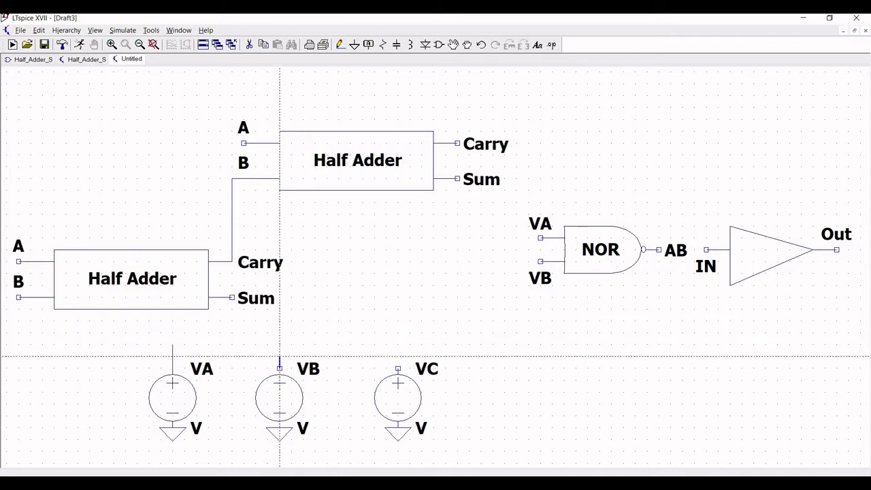
left_click(279, 344)
right_click(279, 345)
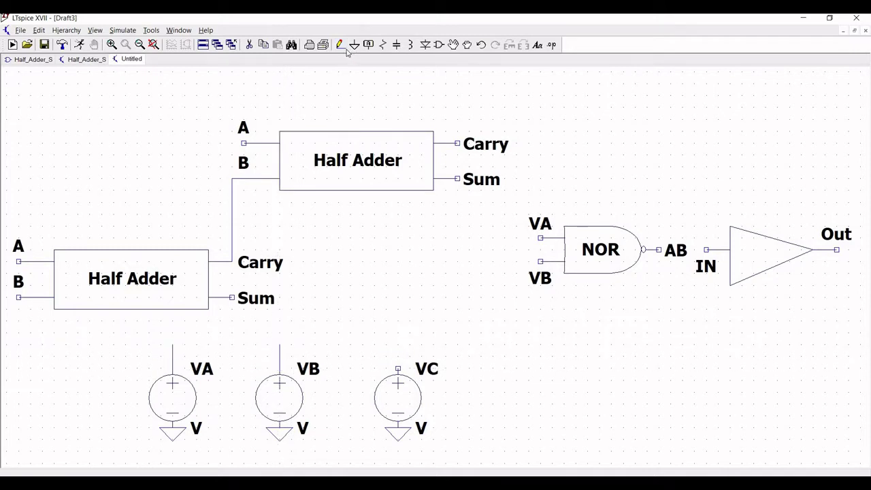
Step: Draw a short vertical wire stub upward from the positive terminal of voltage source VC
left_click(340, 45)
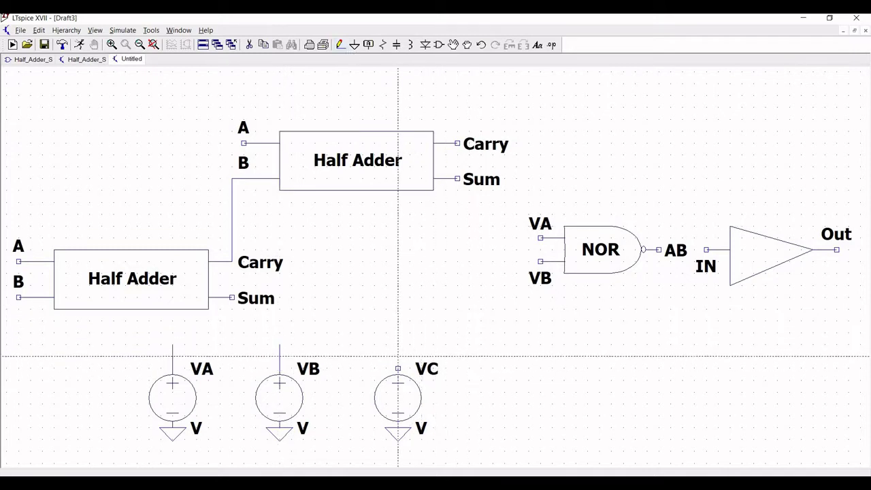
left_click(398, 368)
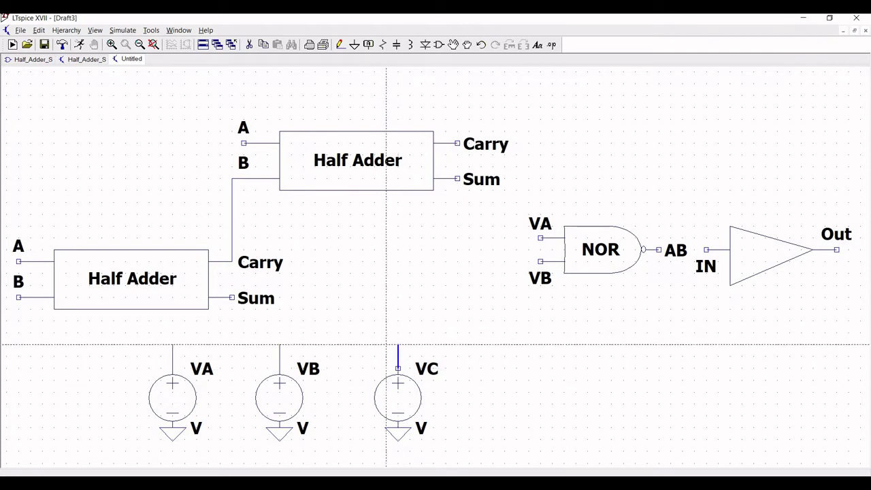
left_click(398, 334)
right_click(398, 333)
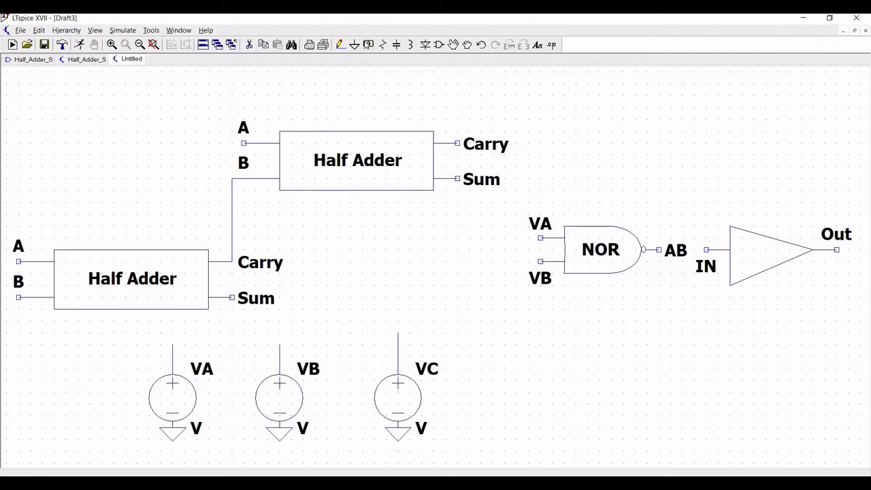
Step: Place a rotated net label VA on the wire stub above voltage source VA
left_click(368, 44)
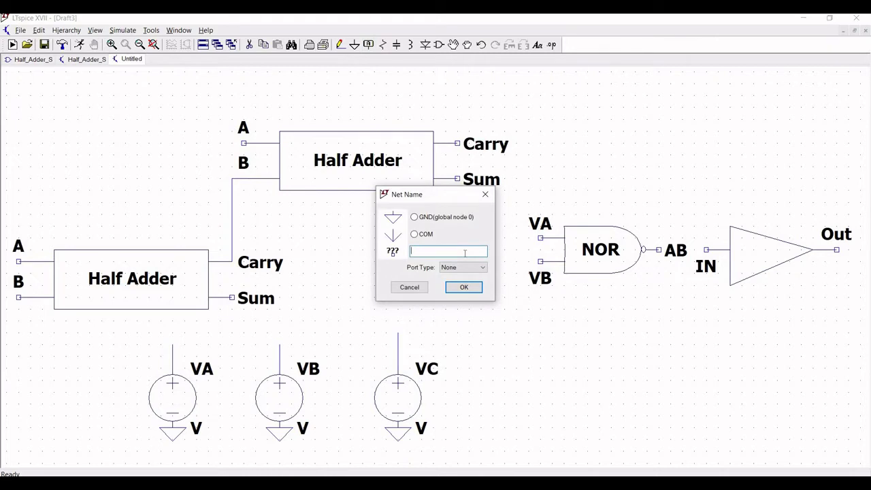
type("VA")
left_click(472, 288)
key("ctrl+r")
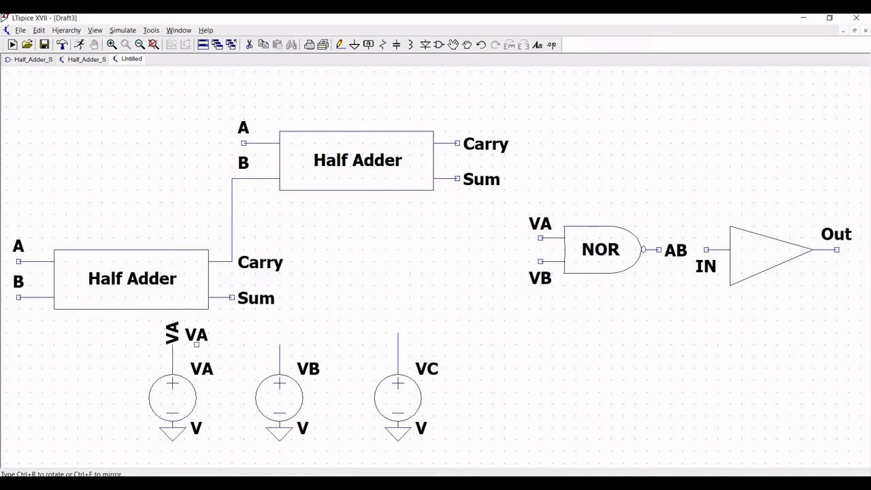
left_click(172, 344)
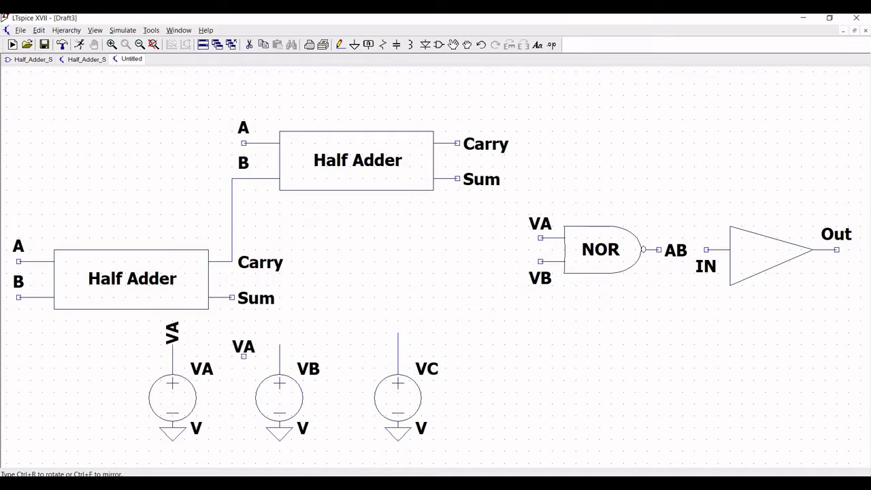
key("Escape")
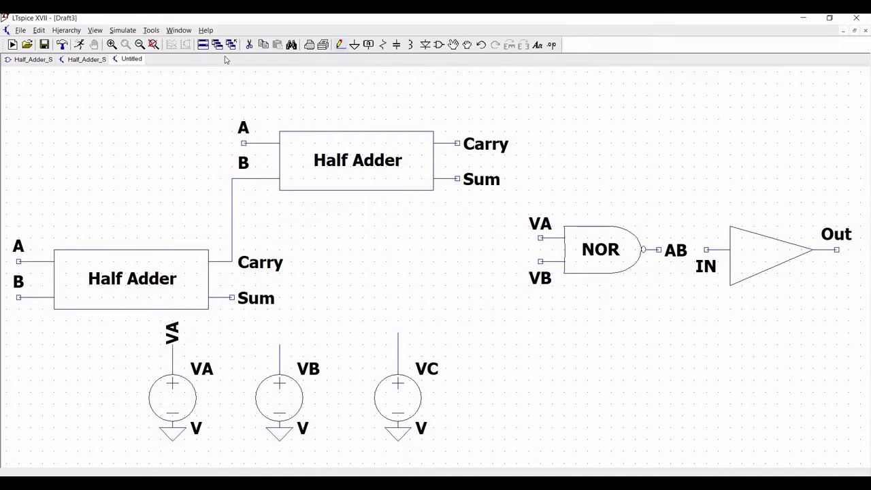
Step: Extend inputs A and B of the lower Half Adder outward to the left with short horizontal wires of equal length
left_click_drag(206, 164, 307, 178)
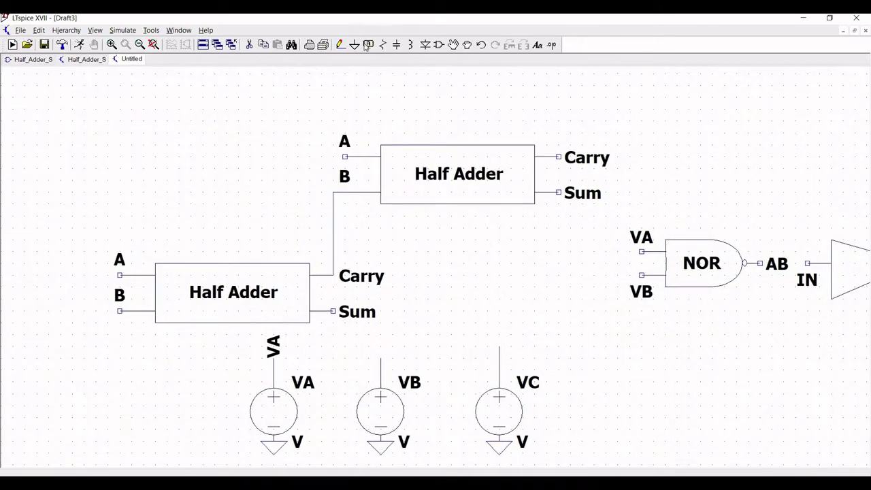
left_click(340, 45)
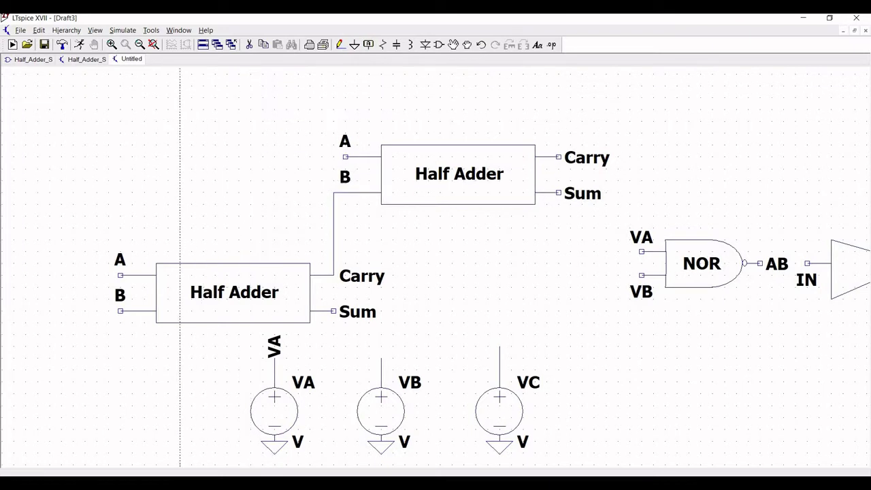
left_click(121, 275)
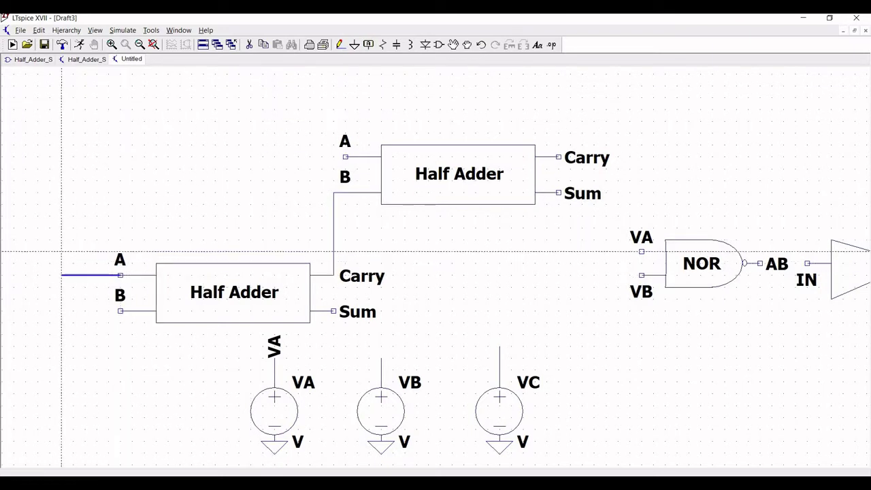
left_click(73, 275)
key("Escape")
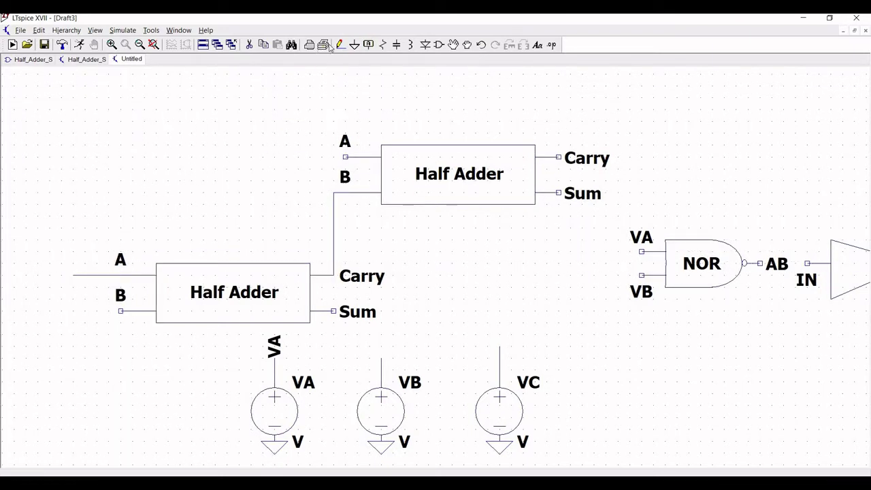
left_click(341, 44)
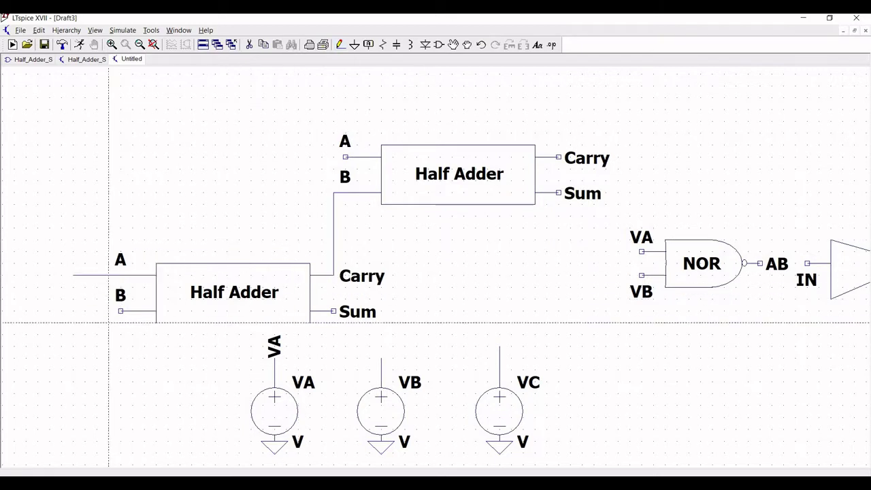
left_click(121, 310)
left_click(73, 311)
key("Escape")
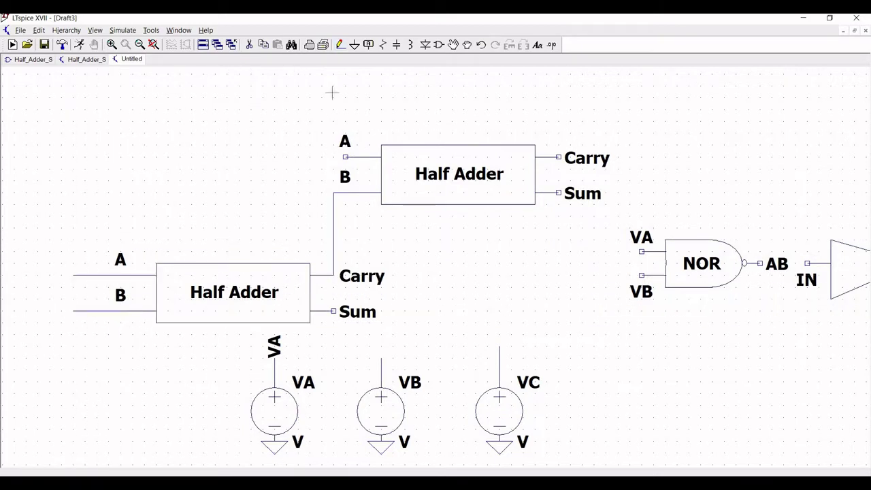
Step: Extend input A of the upper Half Adder to the left with a short horizontal wire
key("F3")
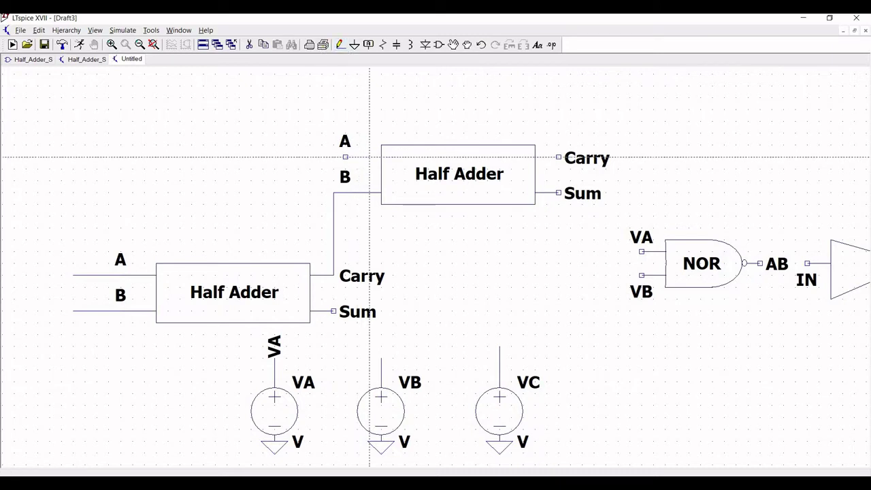
left_click(345, 157)
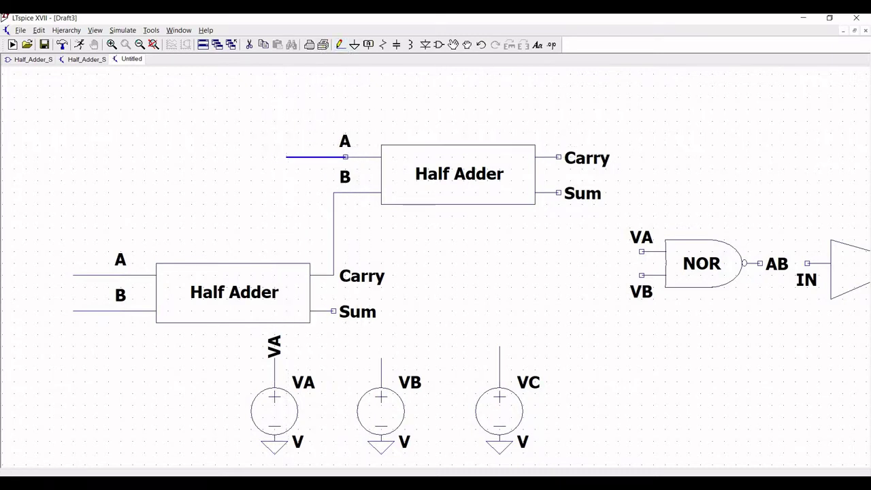
left_click(286, 157)
key("Escape")
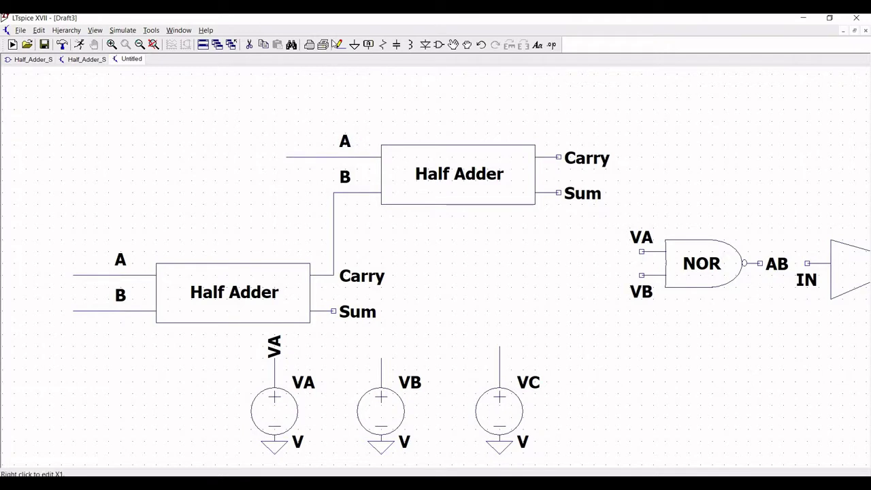
Step: Place a net label VA on the wire end of the lower Half Adder's input A
left_click(368, 48)
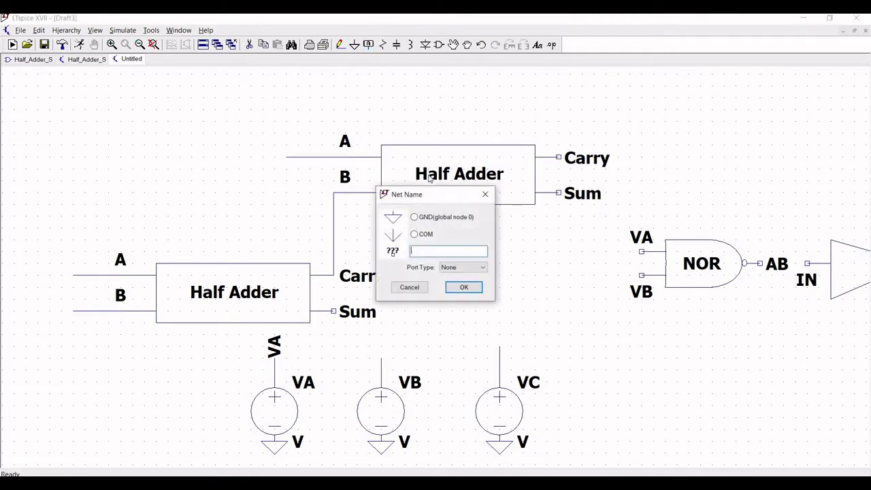
type("VA")
left_click(464, 287)
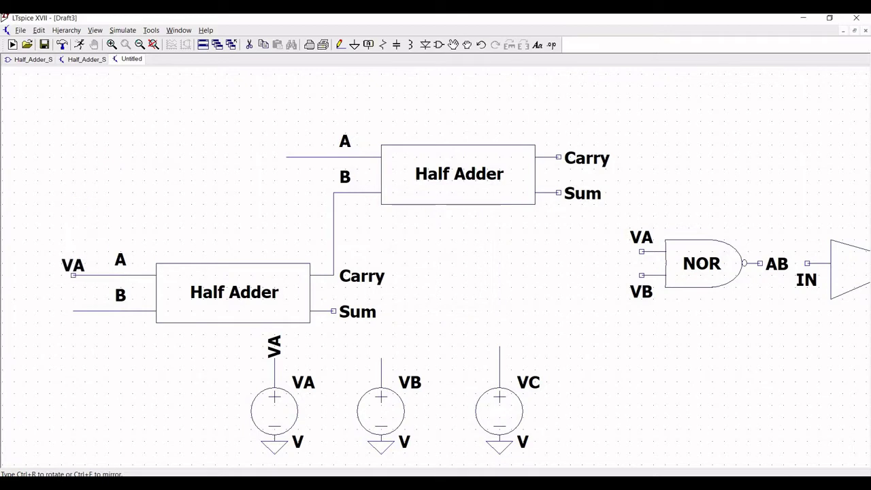
left_click(73, 275)
key("Escape")
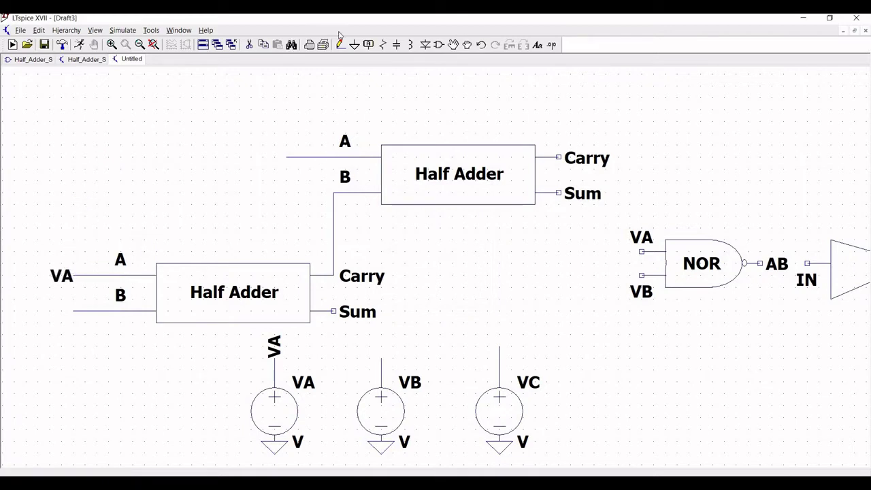
Step: Place net labels VB on the lower Half Adder's input B wire and, rotated, on the stub above voltage source VB
left_click(370, 45)
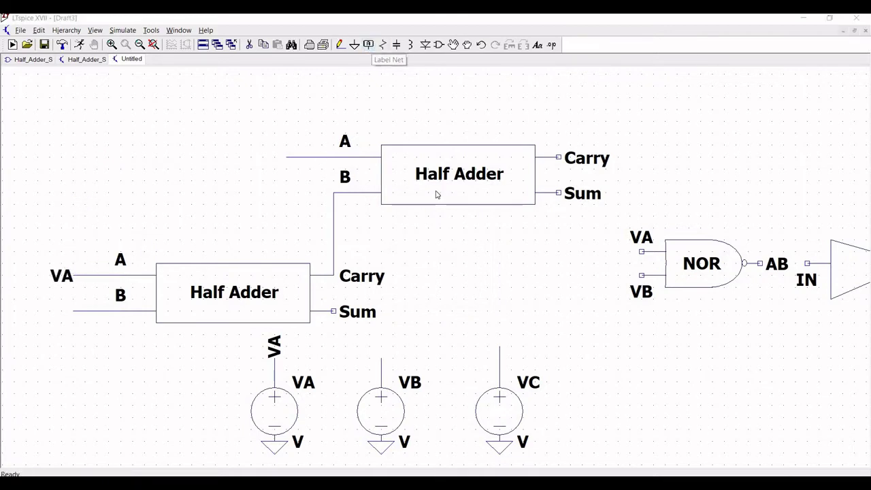
type("VB")
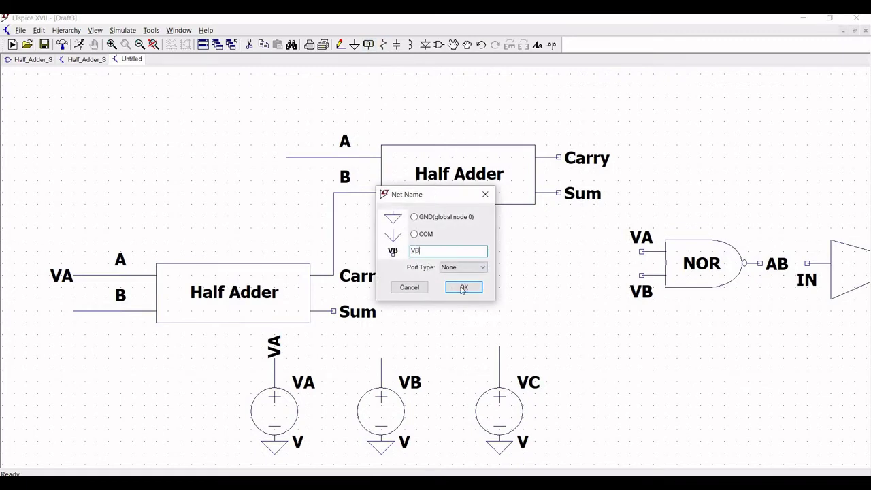
left_click(463, 289)
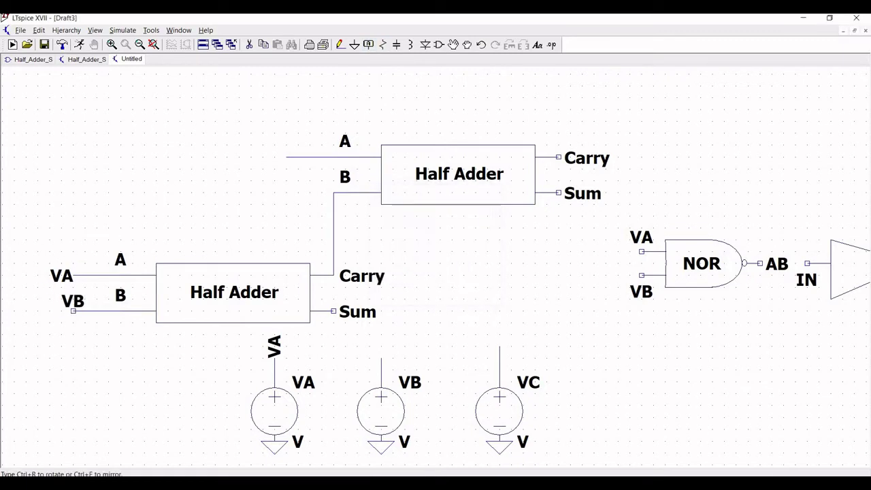
left_click(73, 311)
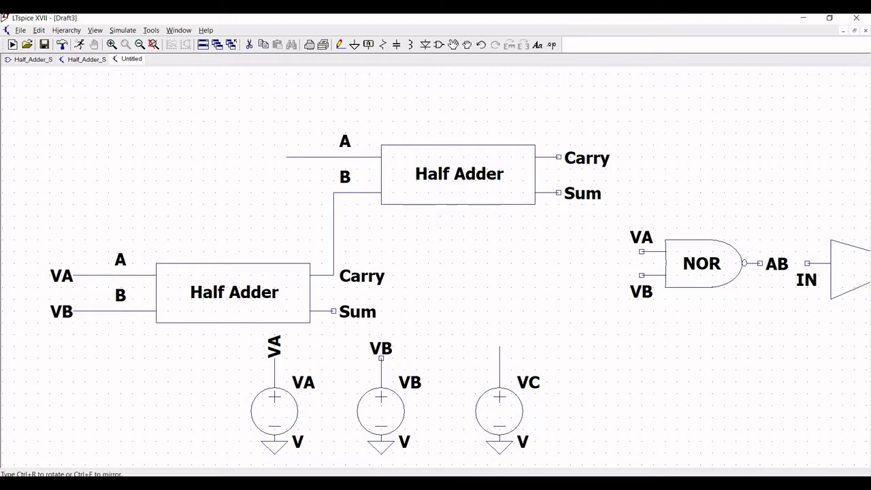
left_click(381, 357)
key("Escape")
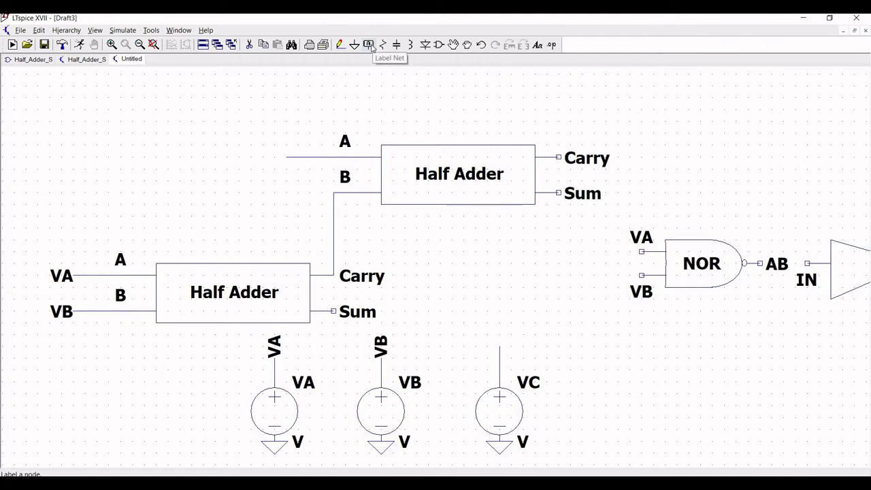
Step: Place a rotated net label VC on the wire stub above voltage source VC
key("F4")
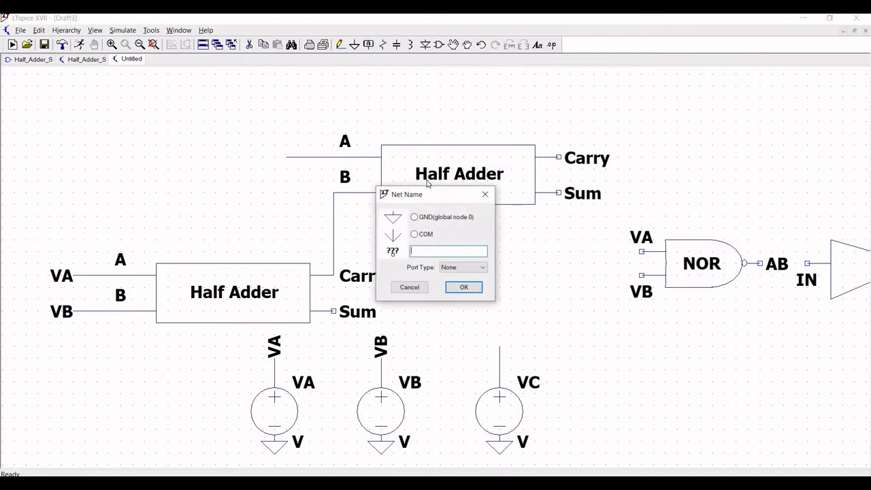
type("VC")
left_click(464, 287)
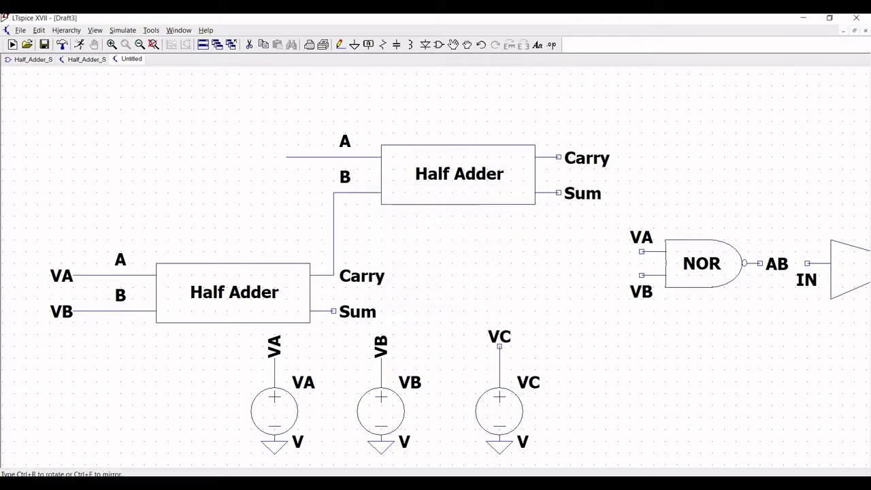
key("ctrl+r")
left_click(499, 346)
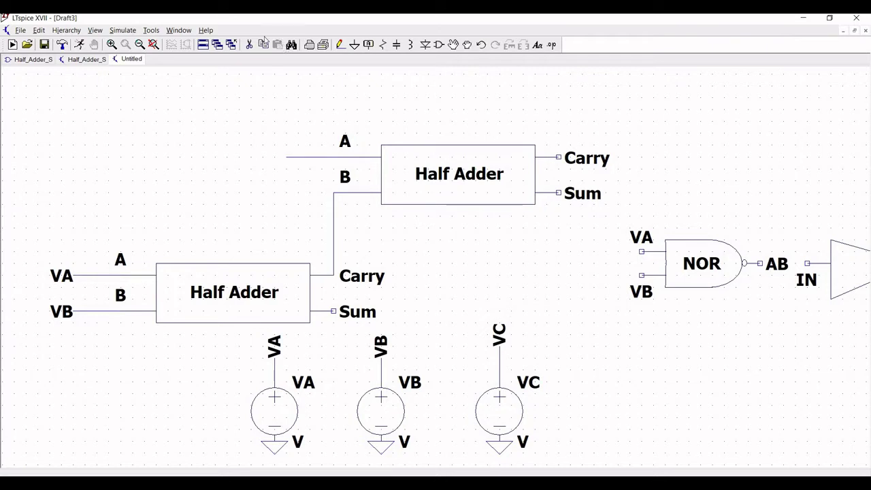
Step: Place a net label VC on the wire end of the upper Half Adder's input A
left_click(365, 49)
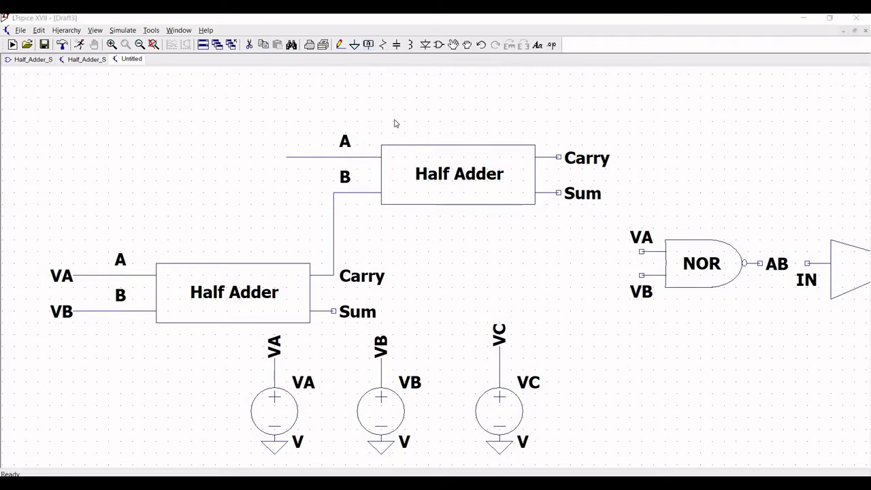
type("VC")
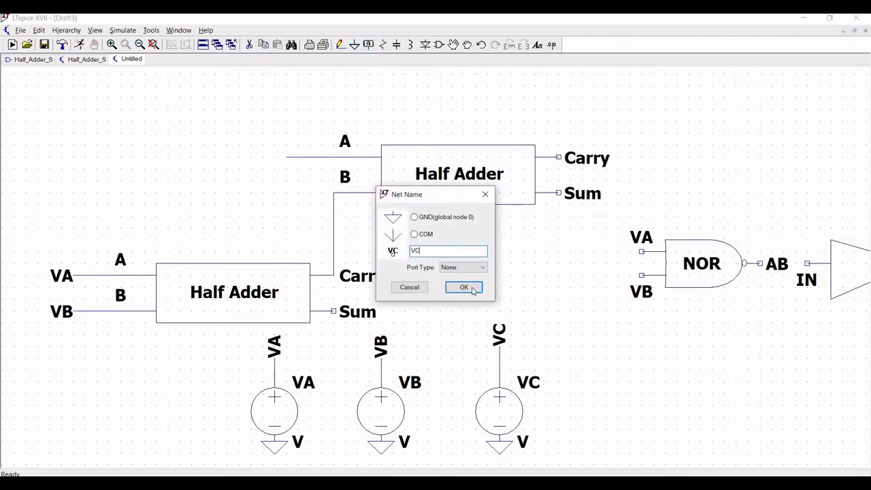
left_click(472, 287)
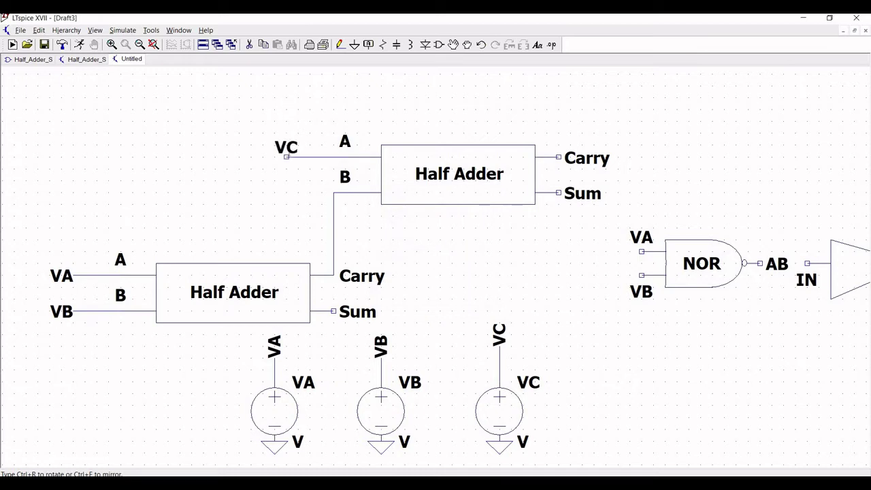
left_click(287, 157)
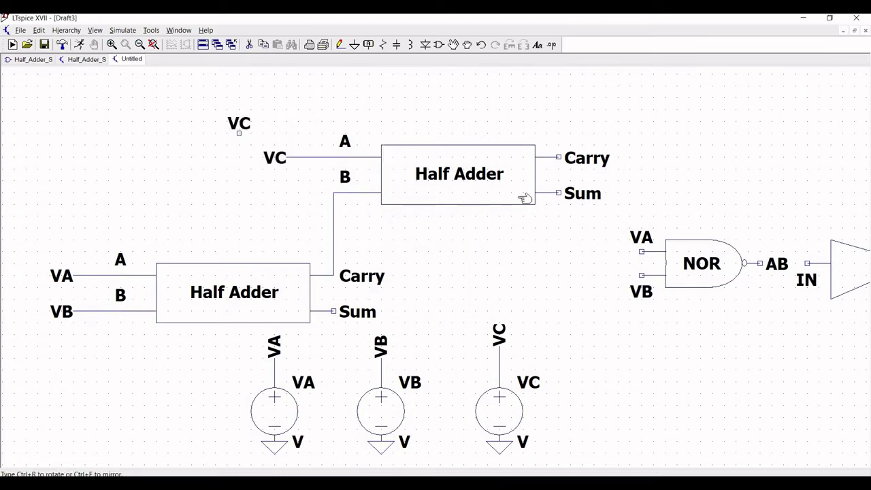
key("Escape")
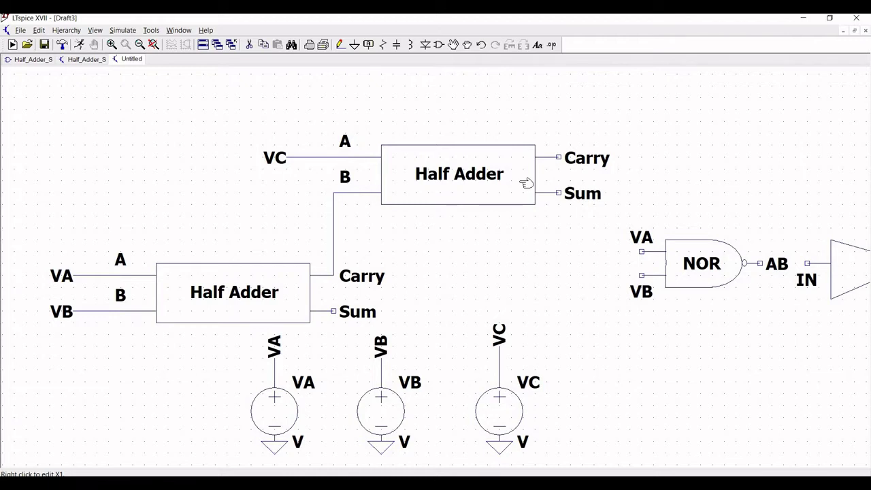
Step: Wire the upper Half Adder's Carry output across and down to the NOR gate's input VA
left_click(341, 46)
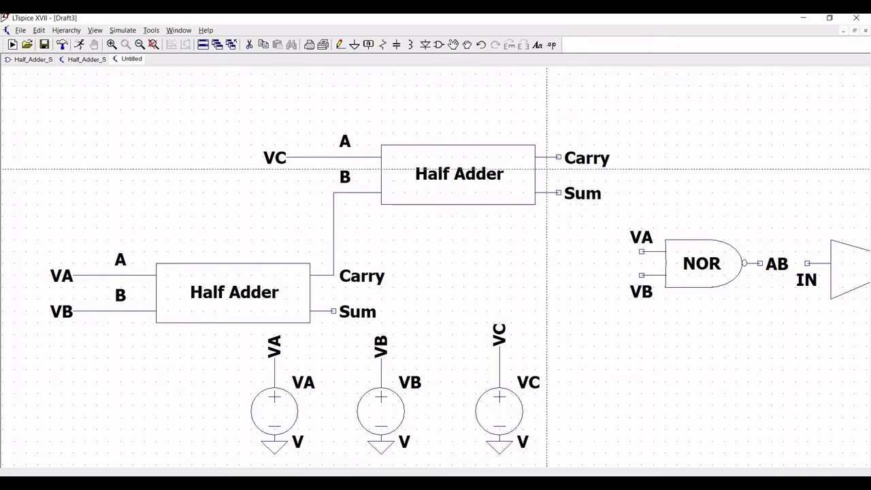
left_click(559, 158)
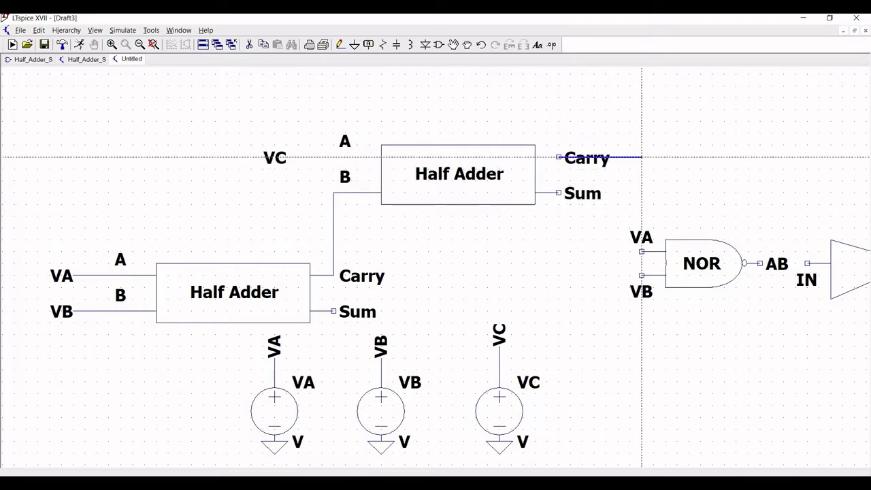
left_click(641, 157)
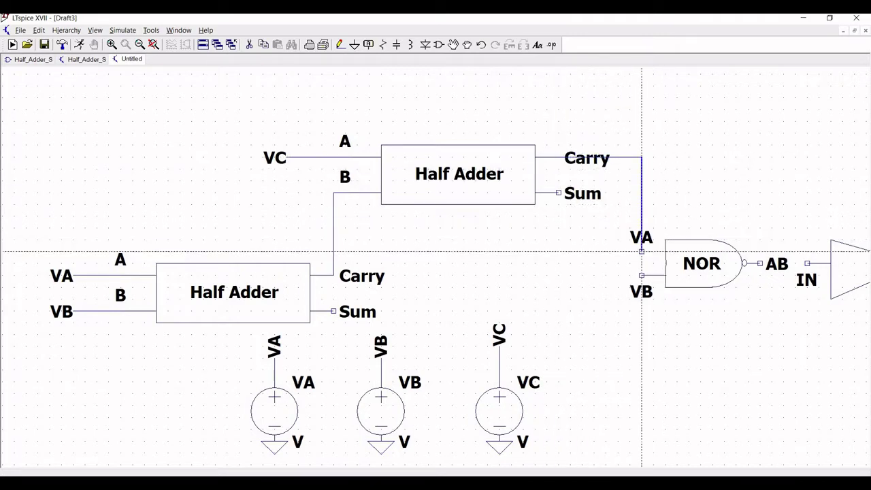
left_click(641, 251)
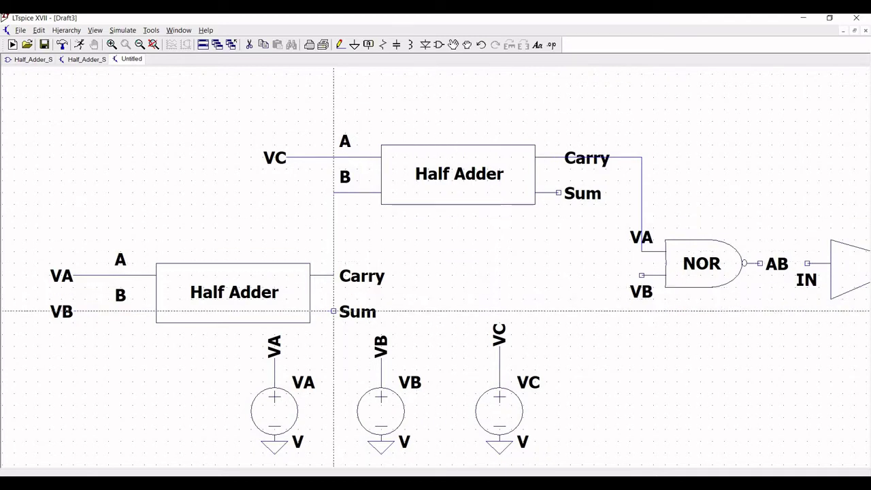
Step: Remove the wire joining the lower Half Adder's Carry output to the upper Half Adder's input B, along with the new Sum wire
left_click(334, 311)
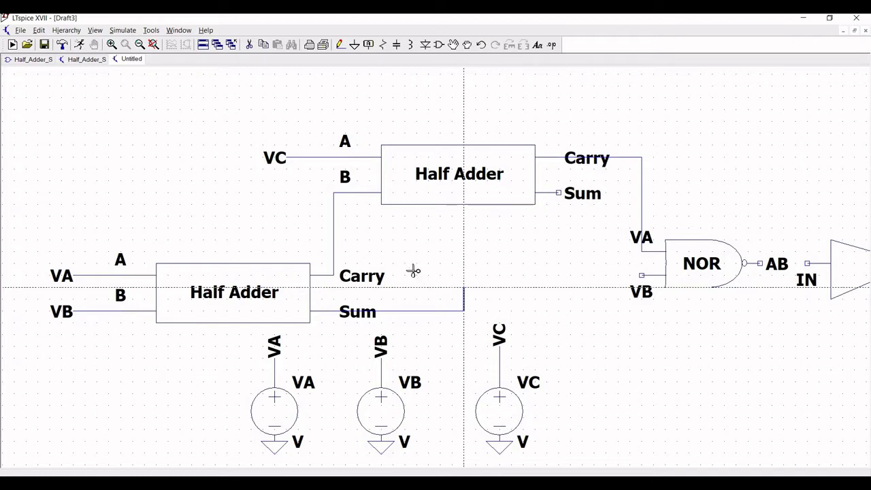
key("Escape")
key("ctrl+z")
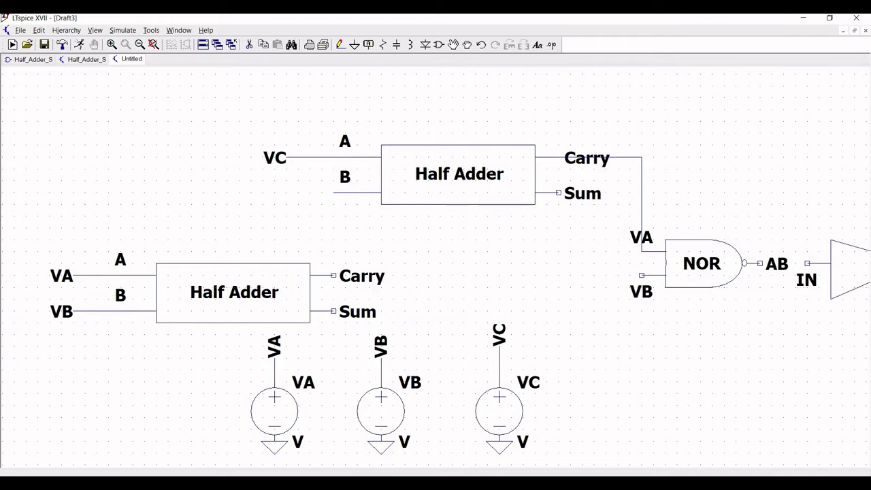
Step: Wire the lower Half Adder's Sum output up and around to the upper Half Adder's input B
left_click(340, 44)
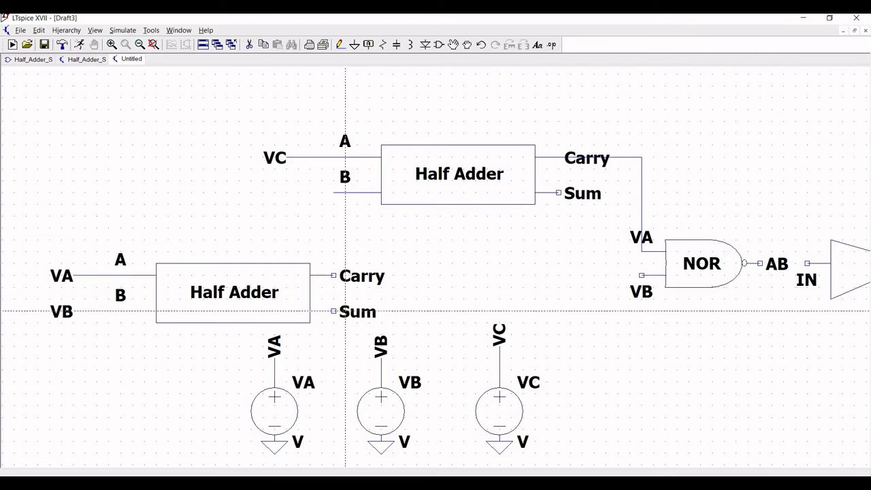
left_click(334, 311)
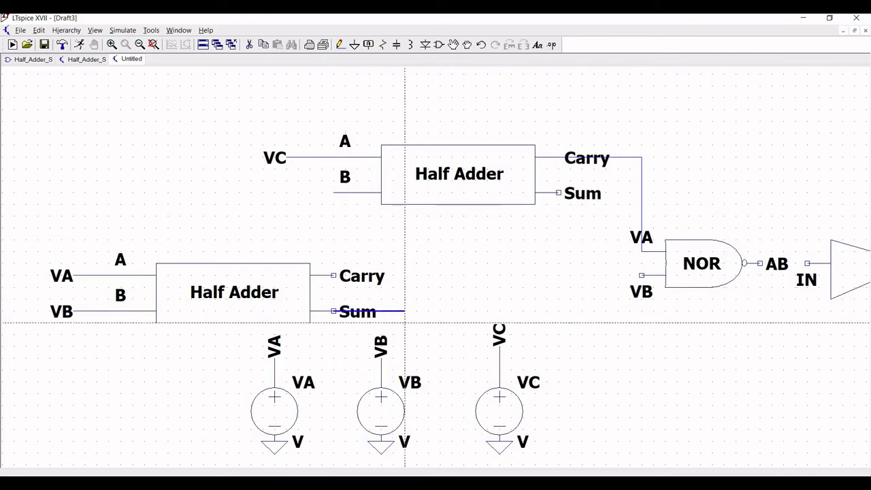
left_click(405, 311)
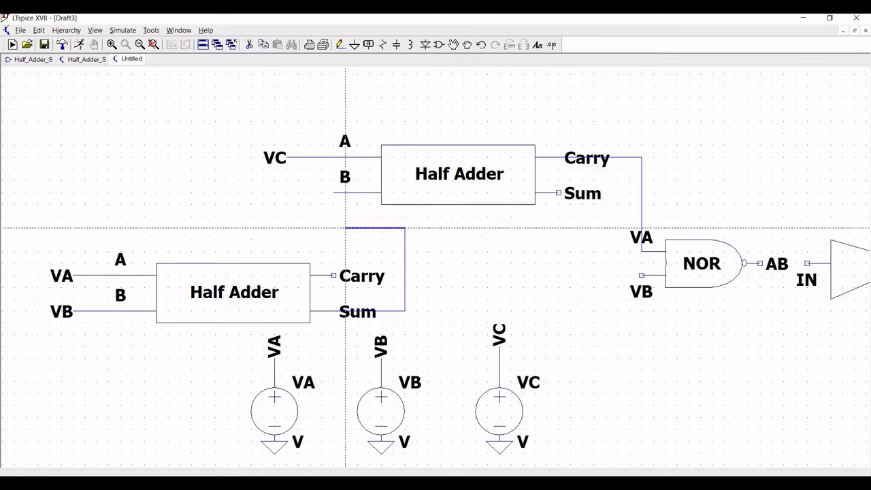
left_click(334, 228)
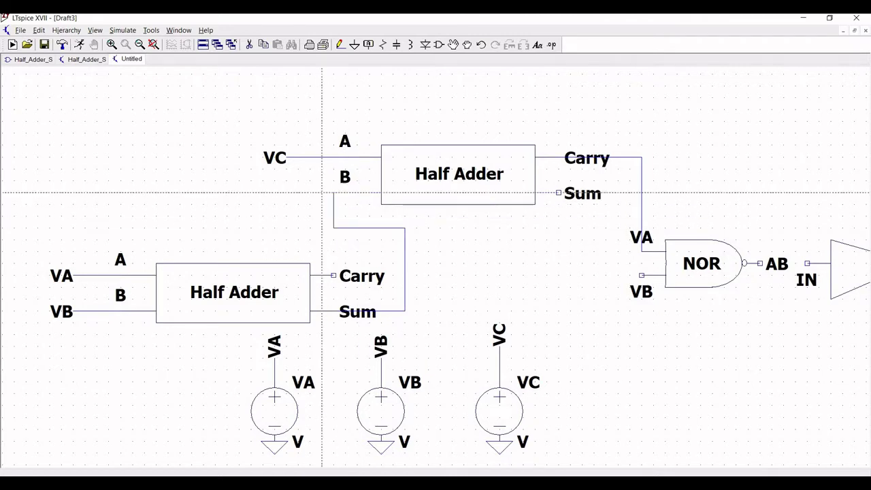
left_click(322, 192)
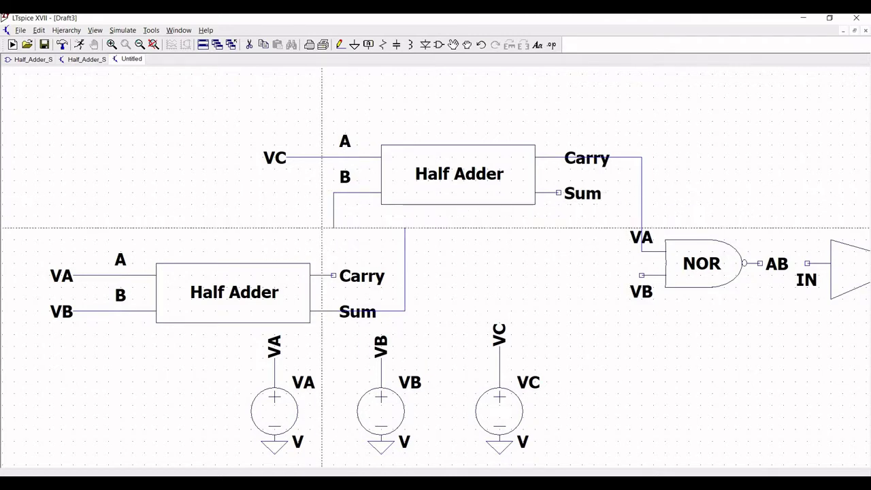
Step: Wire the lower Half Adder's Carry output to the NOR gate's input VB, and the NOR output AB to the inverter's input IN
left_click(334, 275)
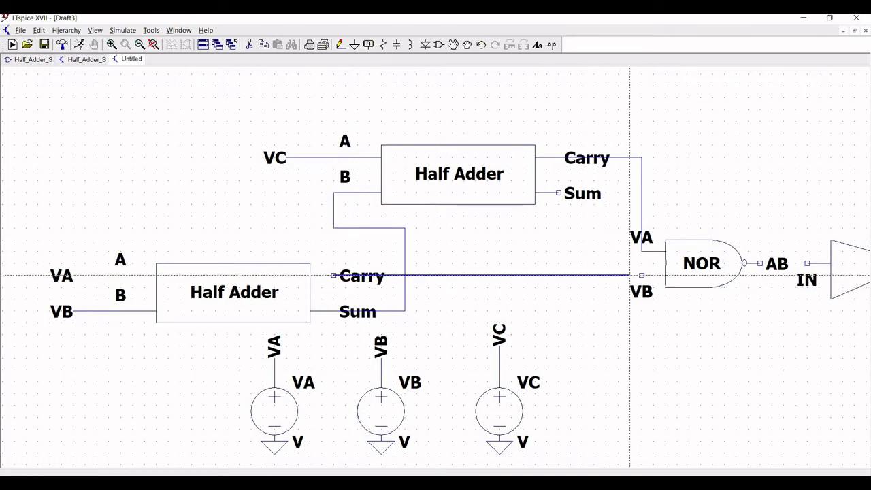
left_click(666, 275)
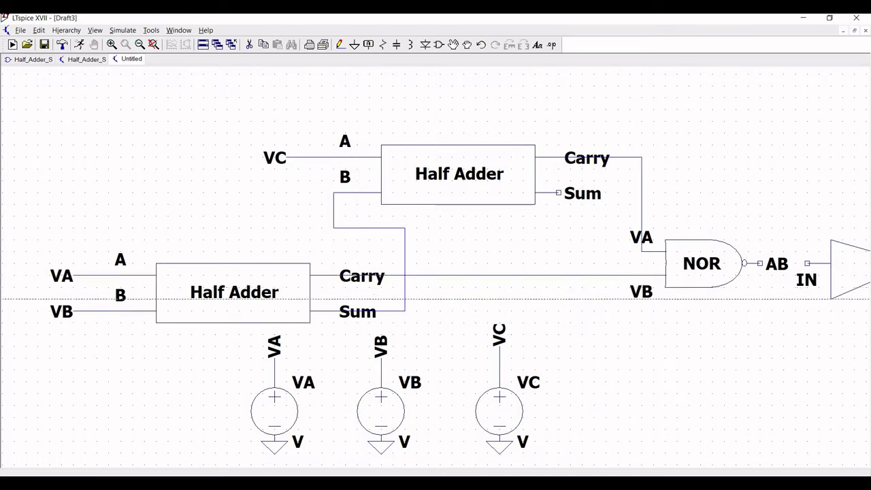
left_click(760, 263)
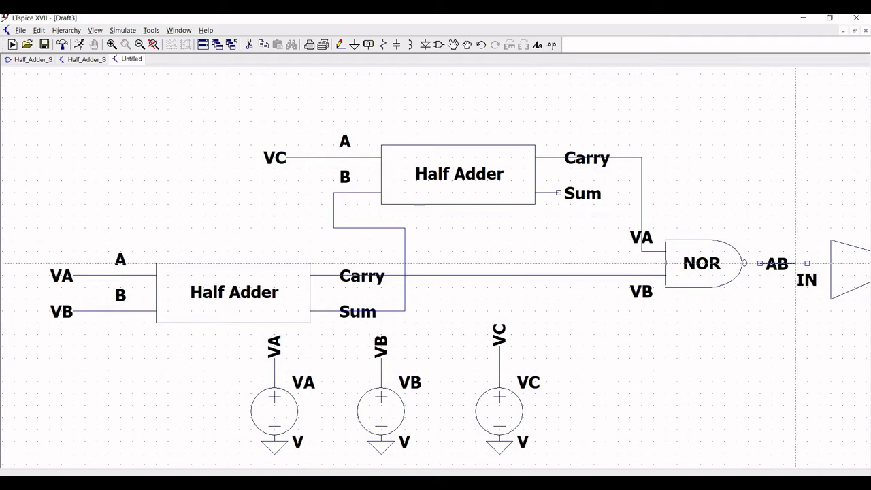
left_click(807, 264)
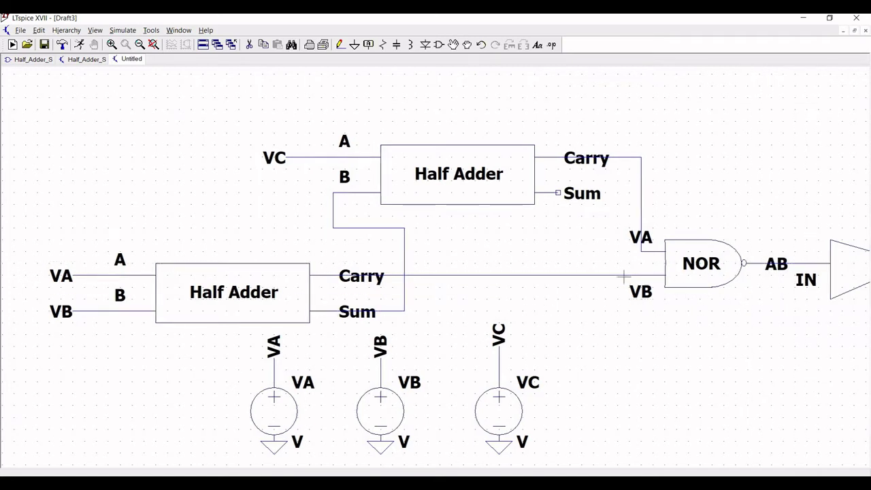
Step: Extend a horizontal wire from the inverter's Out pin
left_click_drag(622, 274, 301, 64)
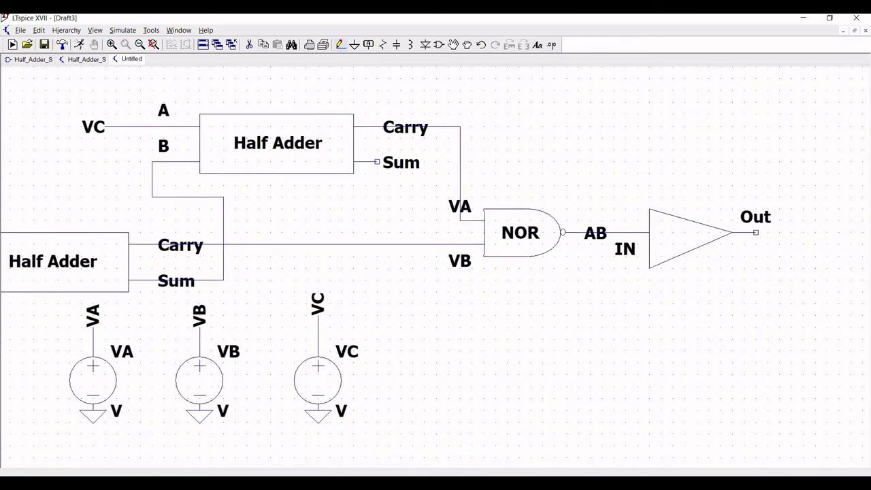
left_click(339, 44)
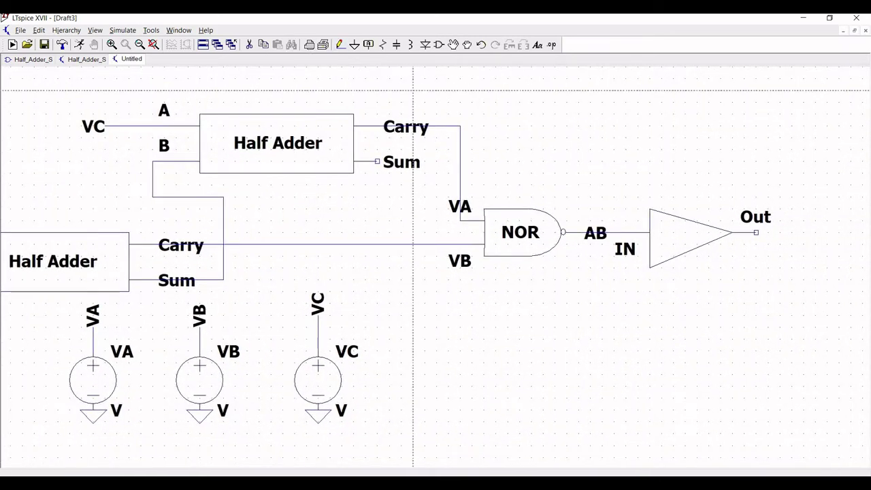
left_click(756, 232)
left_click(827, 232)
key("Escape")
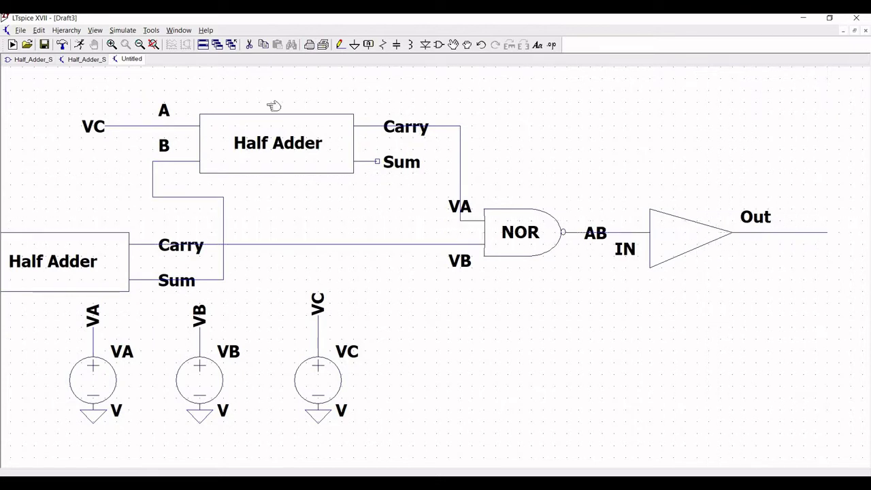
Step: Draw a short wire downward from the upper Half Adder's Sum output
left_click_drag(360, 219, 219, 103)
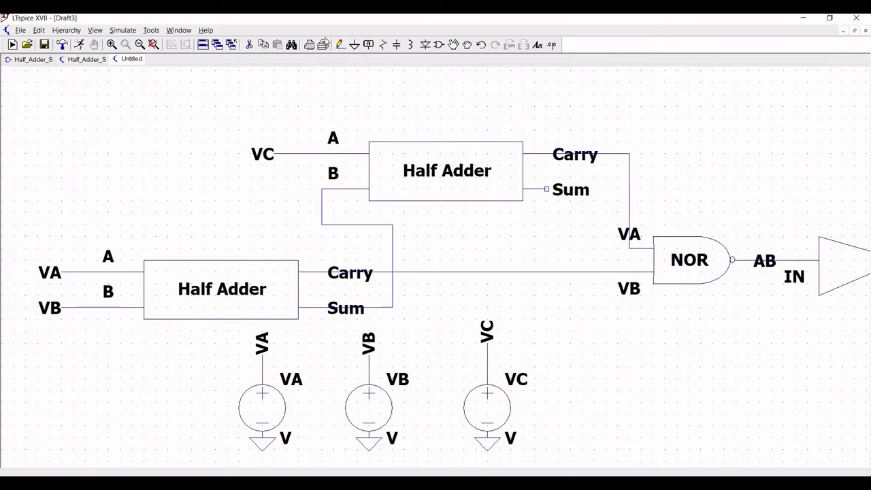
left_click(339, 44)
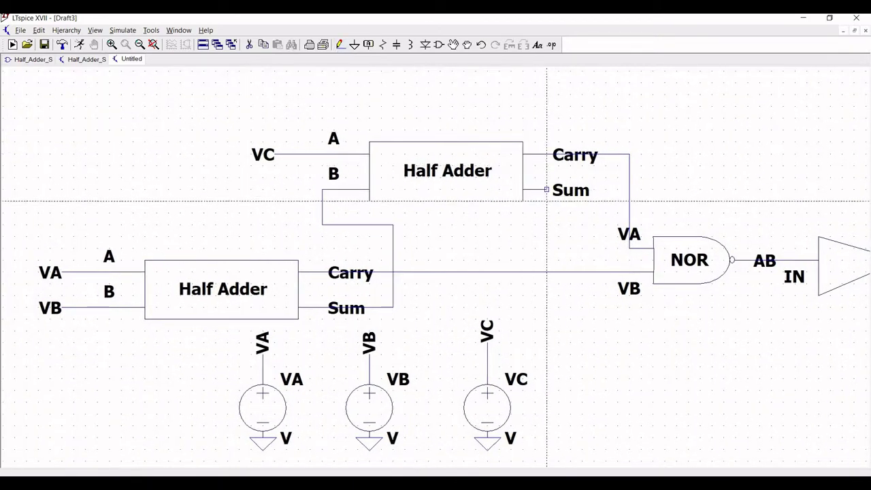
left_click(546, 189)
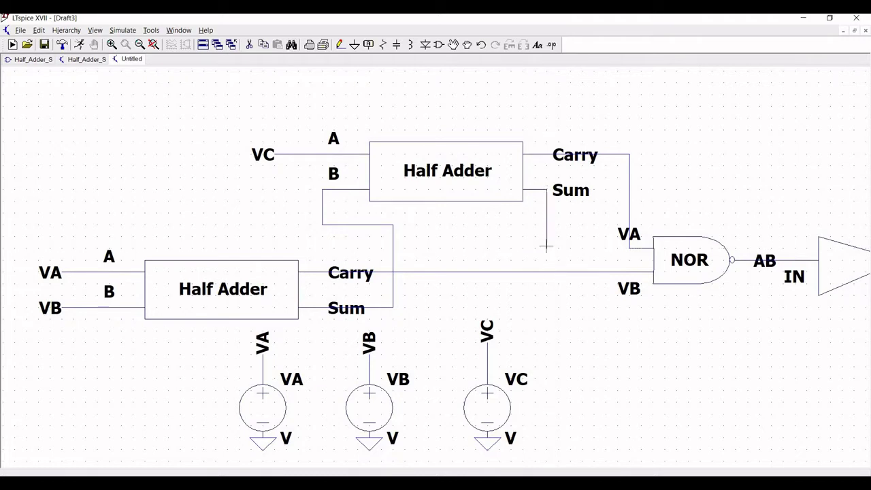
Step: Place a net label Sum on the wire end below the upper Half Adder's Sum output
left_click(368, 45)
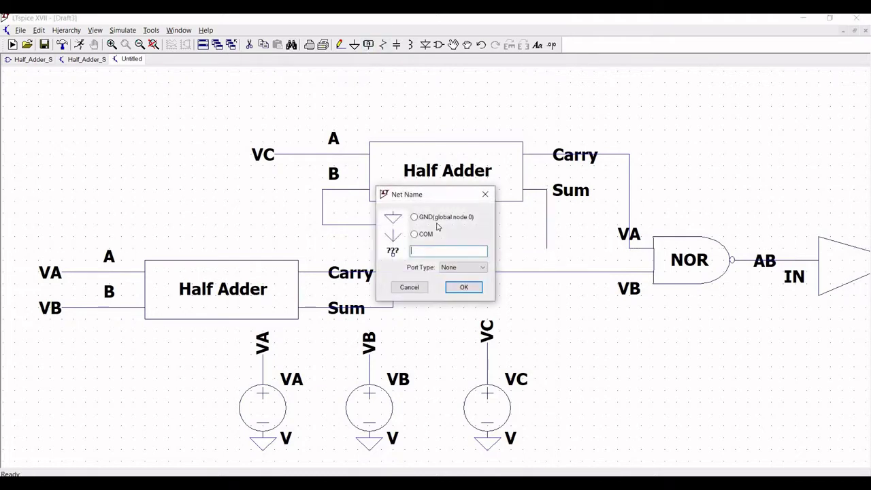
type("Sum")
left_click(470, 285)
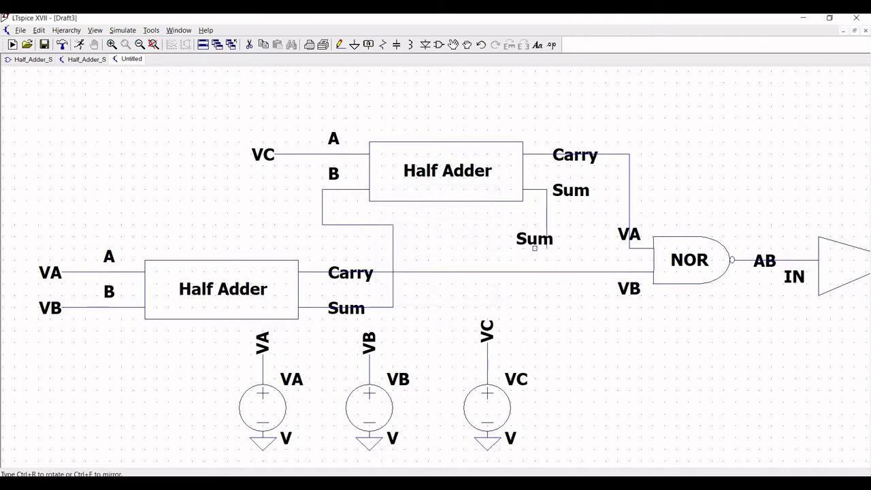
left_click(546, 248)
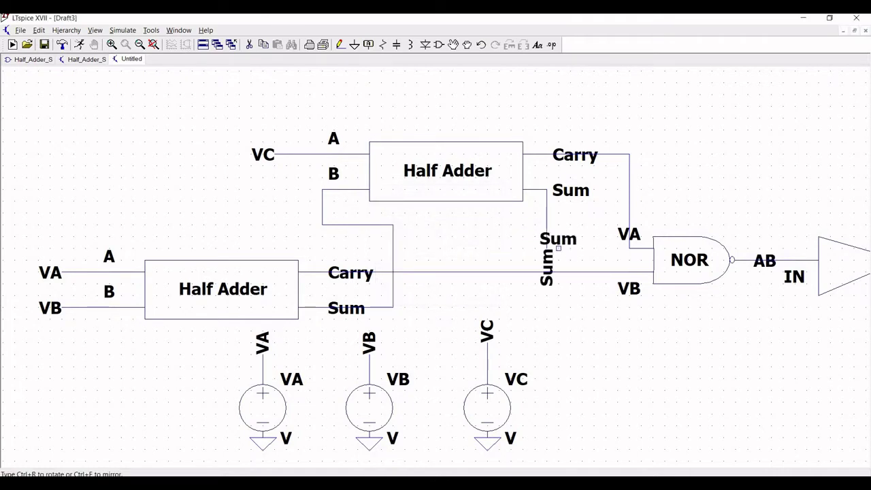
key("Escape")
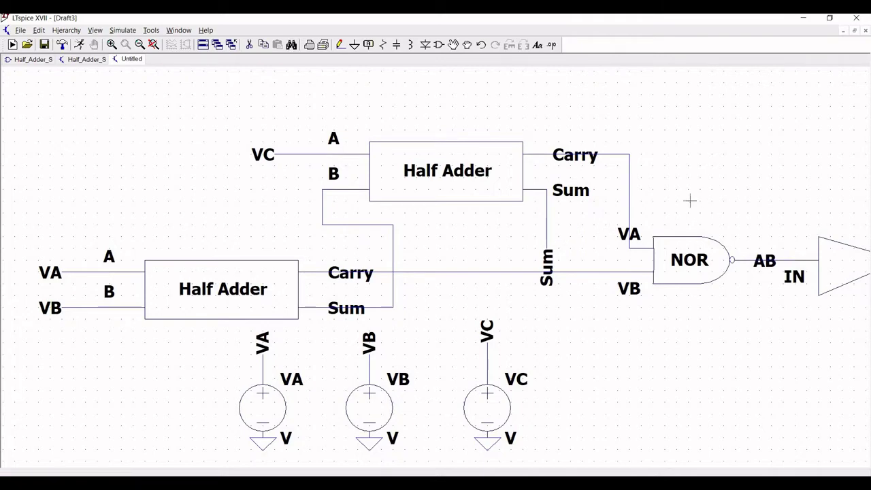
Step: Place a net label Cout on the end of the inverter's output wire
left_click_drag(600, 180, 542, 170)
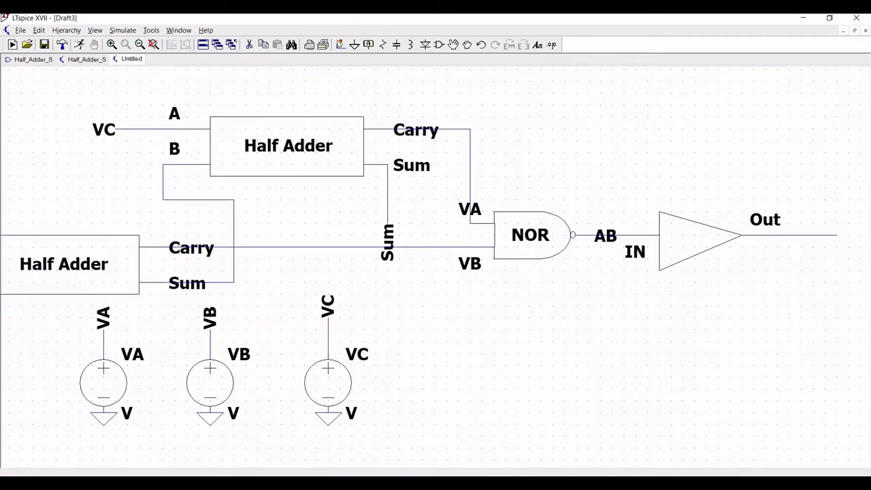
left_click(368, 44)
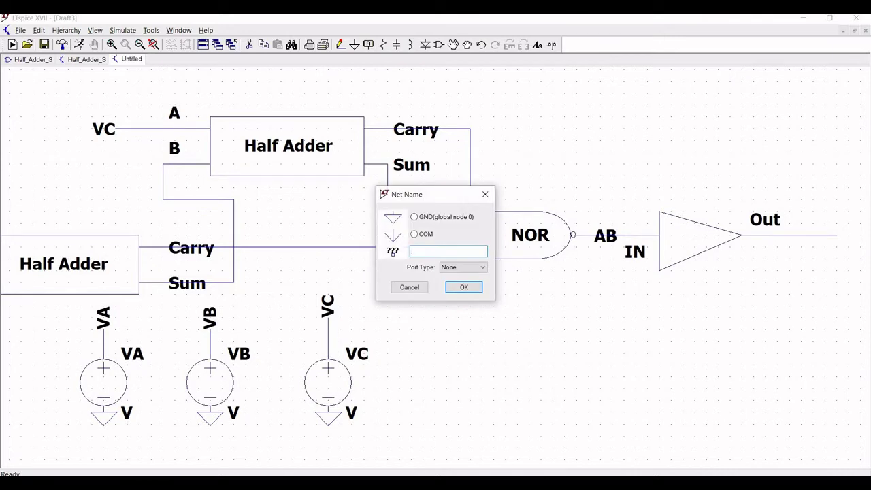
type("Cout")
left_click(470, 287)
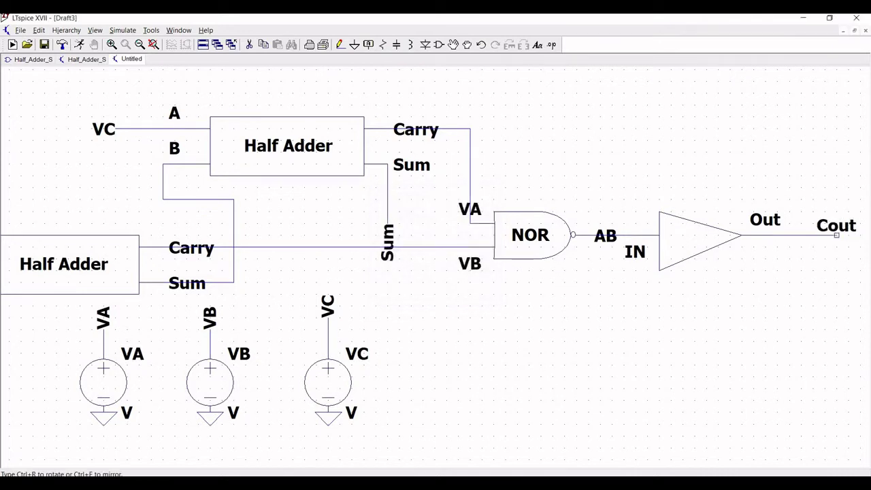
left_click(837, 235)
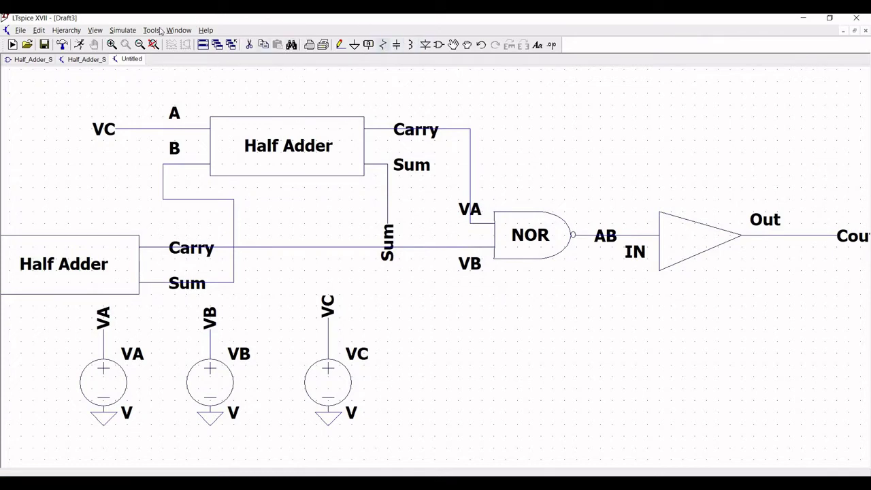
Step: Define source VA as a pulse with Vinitial 0, Von 1, Tdelay 6n, Trise 0, Tfall 0, Ton 2n and Tperiod 10n
left_click(139, 44)
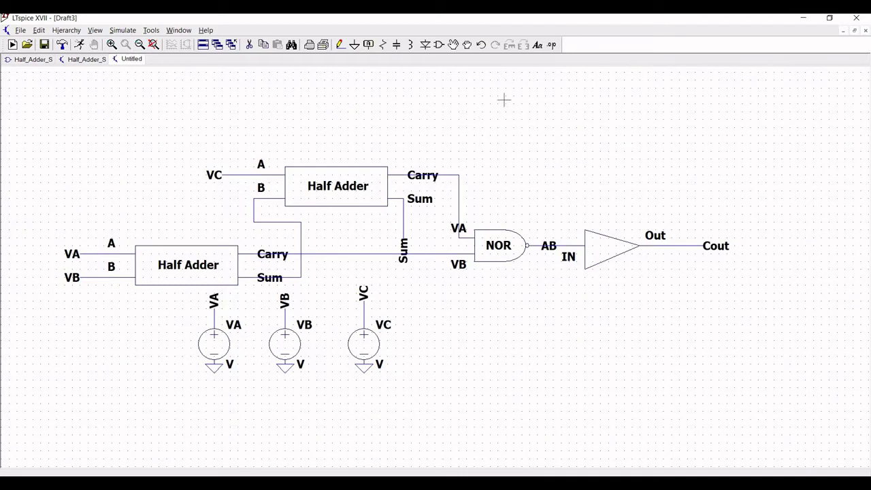
right_click(219, 343)
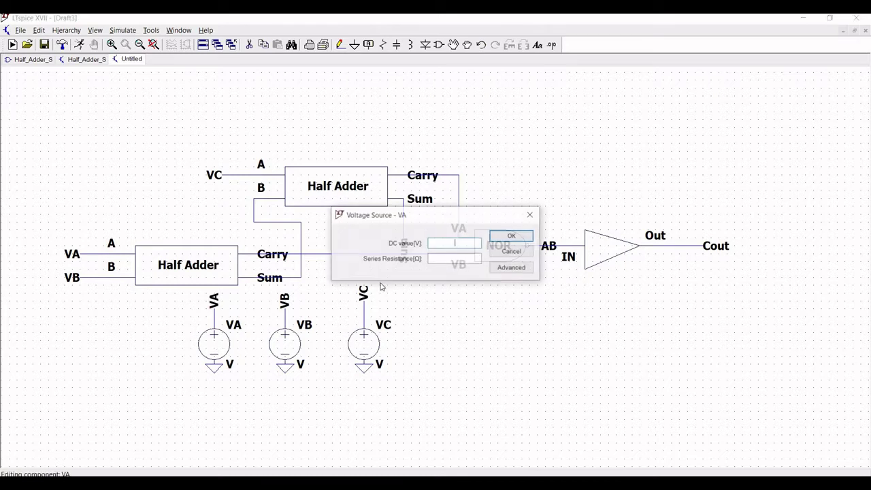
left_click(521, 269)
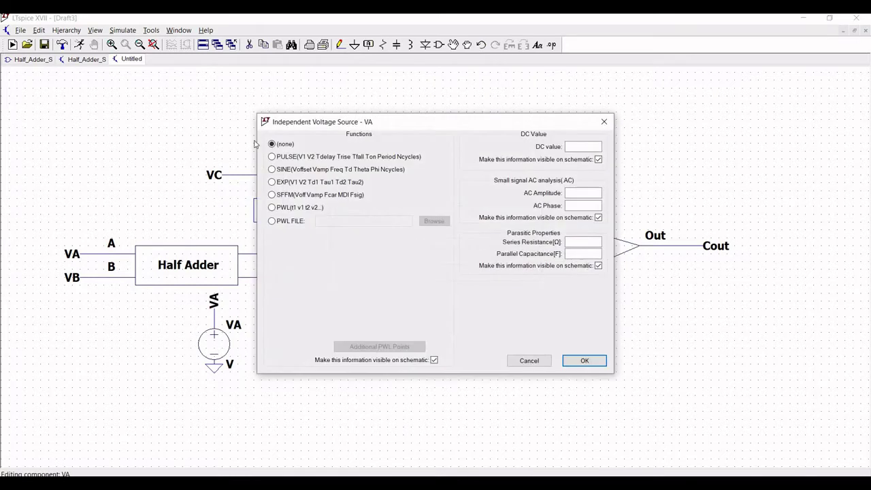
left_click(347, 156)
left_click(401, 247)
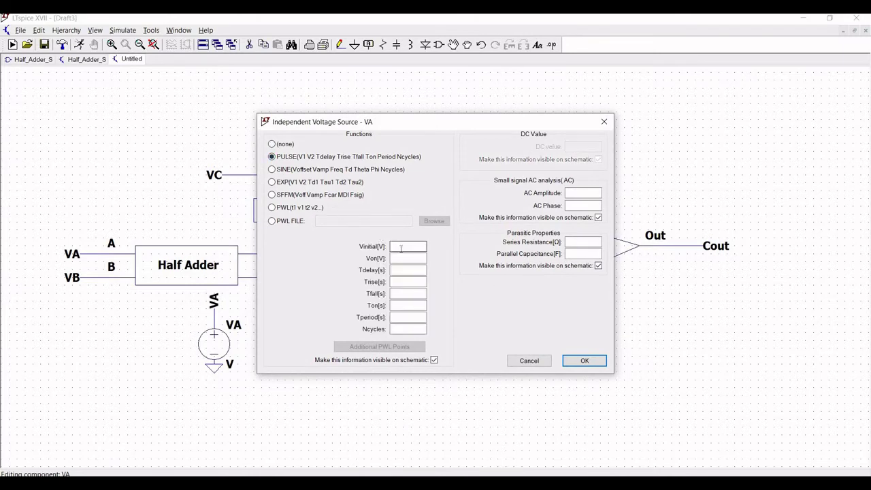
key("Tab")
key("Tab")
key("Tab")
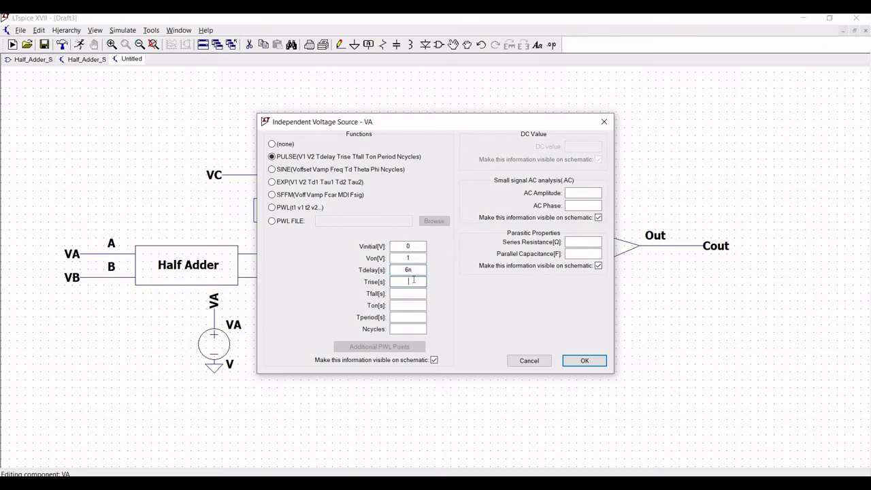
type("0")
key("Tab")
key("Tab")
type("2n10n")
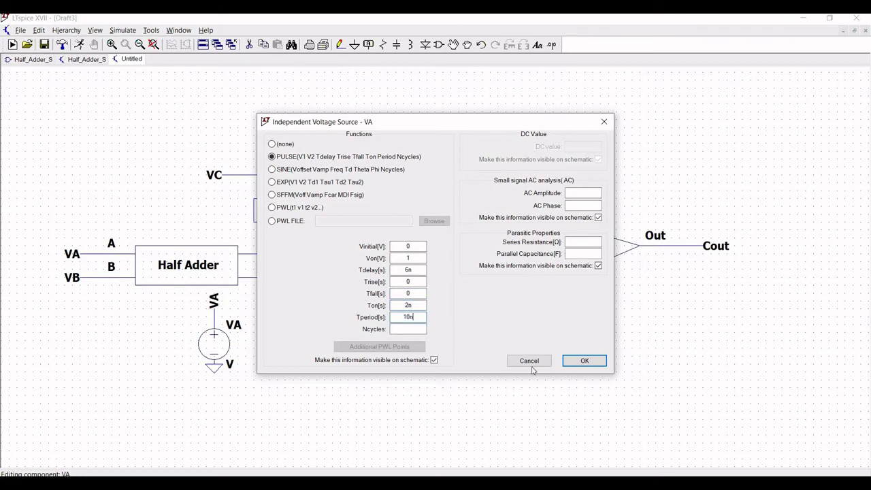
left_click(579, 361)
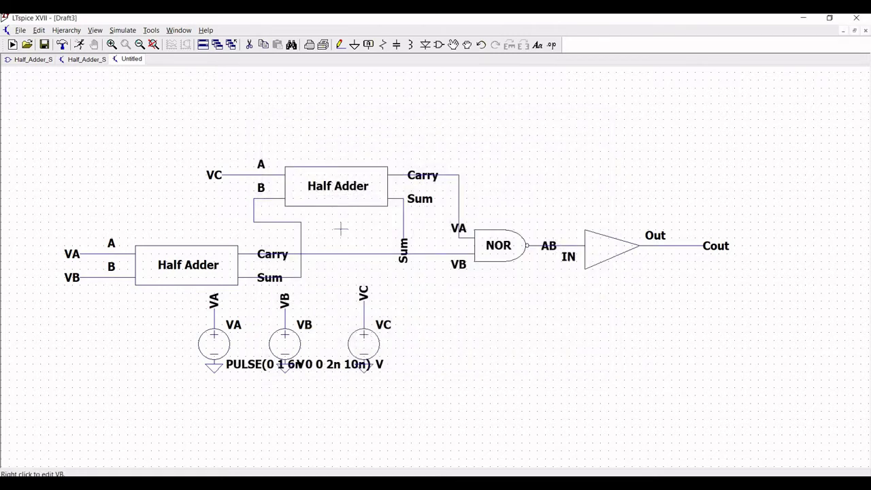
Step: Move VA's PULSE text to the empty area left of the VA source
left_click(464, 46)
left_click(314, 364)
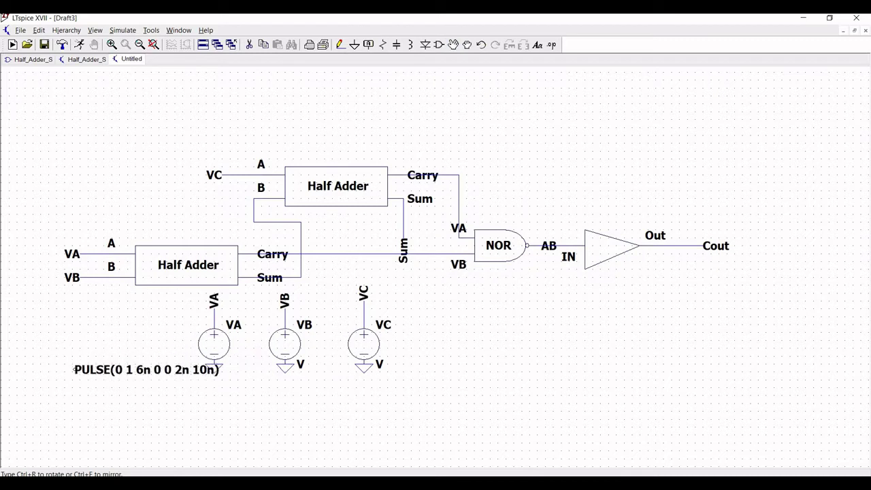
left_click(133, 359)
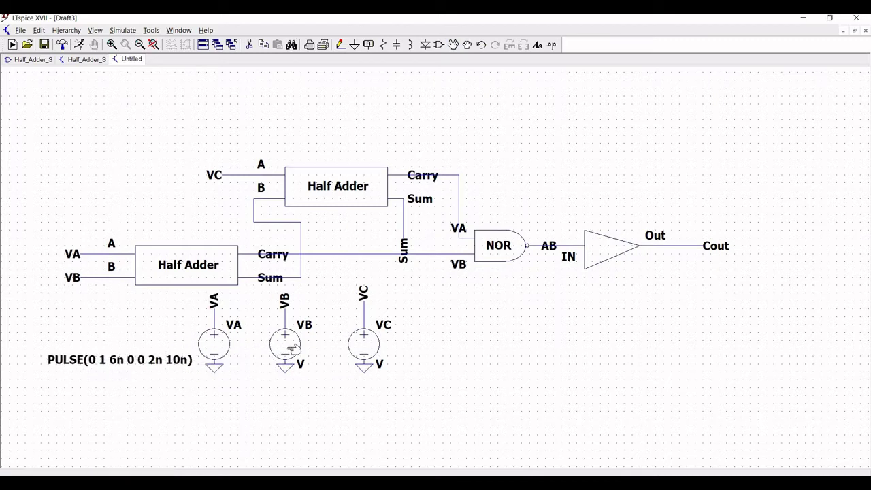
Step: Define source VB as a pulse with Vinitial 0, Von 1, Tdelay 6n, Trise 0, Tfall 0, Ton 3n and Tperiod 10n
right_click(287, 351)
left_click(496, 272)
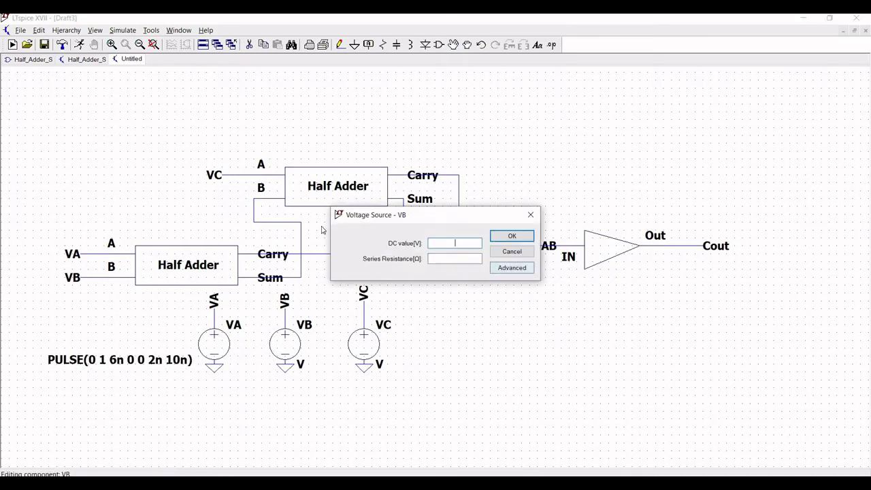
left_click(341, 157)
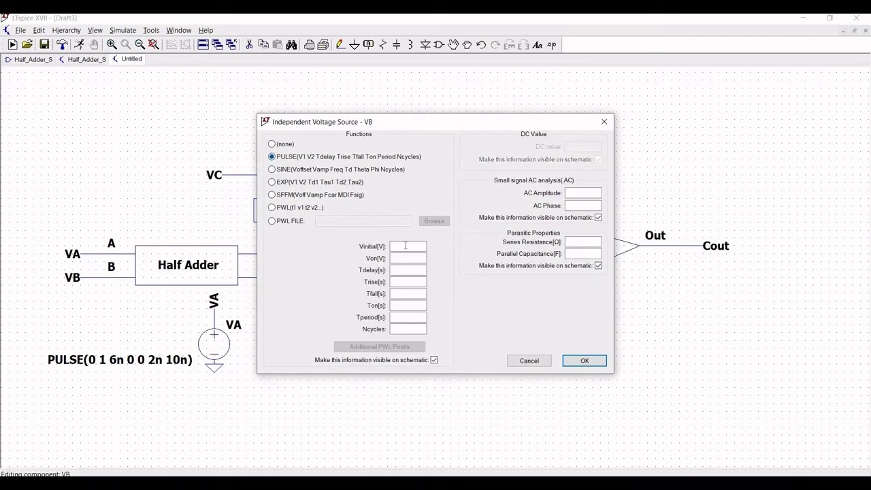
left_click(407, 245)
type("0")
left_click(409, 256)
type("1")
left_click(417, 270)
type("6n")
left_click(417, 280)
type("0")
left_click(410, 292)
type("0")
left_click(409, 304)
type("3n")
left_click(408, 317)
type("10n")
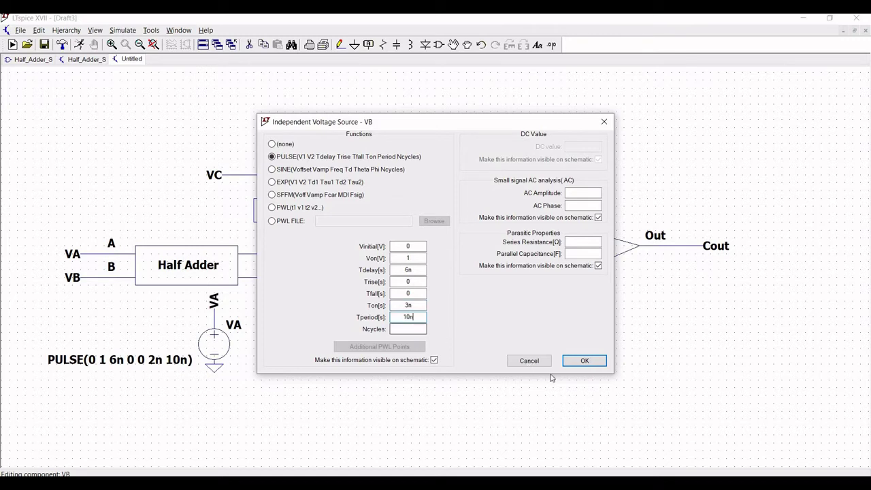
left_click(578, 360)
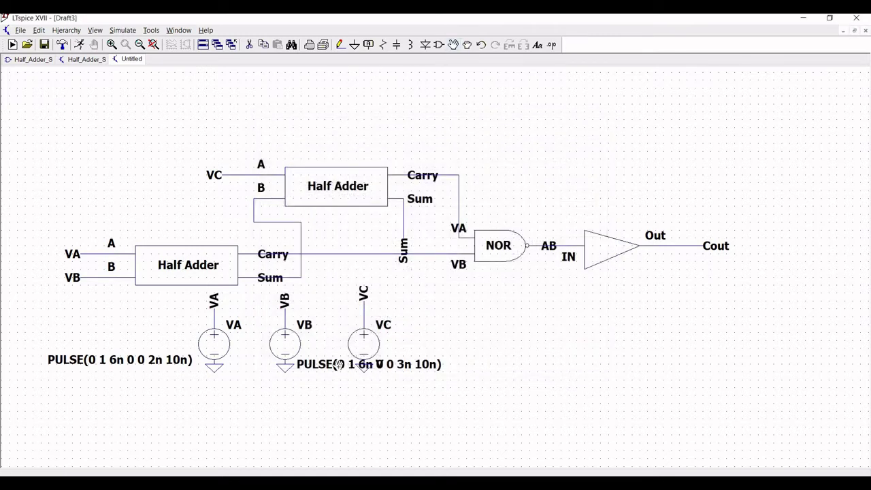
Step: Move VB's PULSE text to the free space below the VB source
left_click(349, 365)
left_click(204, 393)
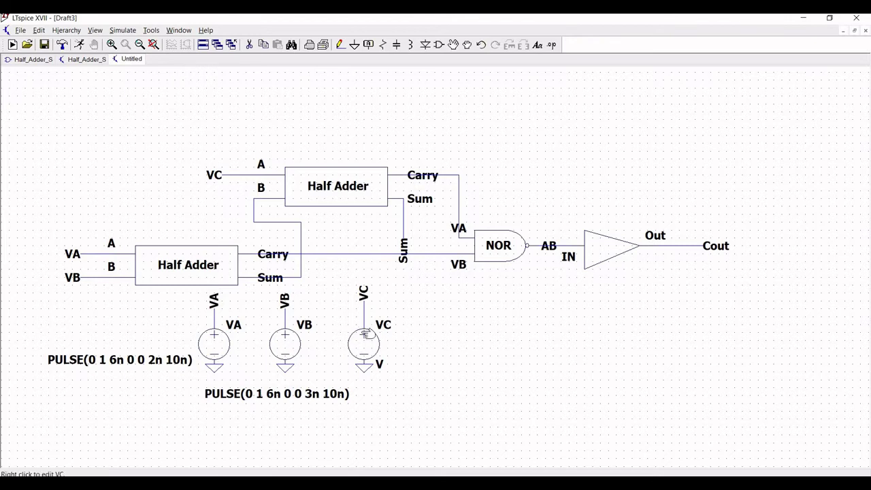
Step: Define source VC as a pulse with Vinitial 0, Von 1, Tdelay 6n, Trise 0, Tfall 0, Ton 4n and Tperiod 10n
right_click(365, 333)
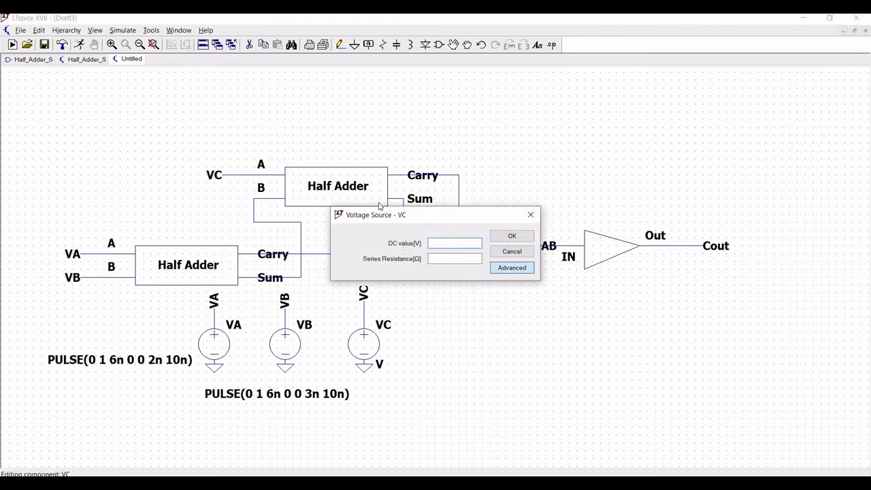
left_click(512, 267)
left_click(272, 156)
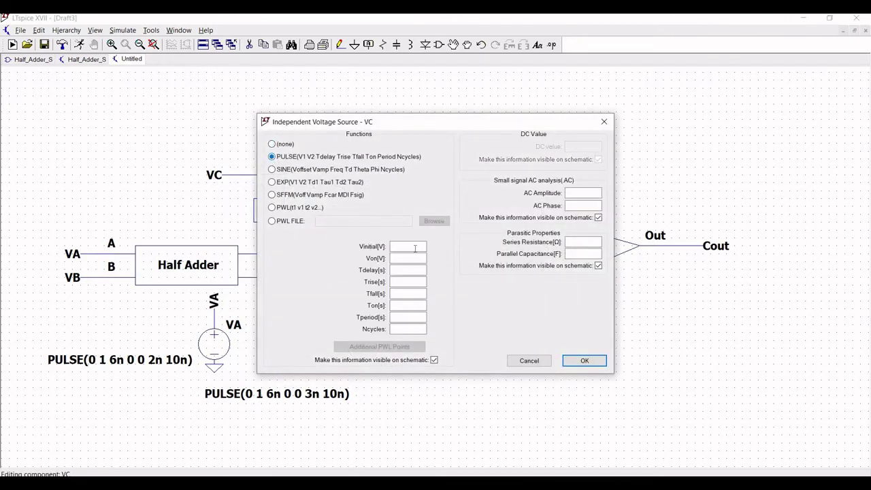
left_click(415, 249)
key("Tab")
type("1")
key("Tab")
type("0")
key("BackSpace")
type("6n")
key("Tab")
type("0")
key("Tab")
type("0")
key("Tab")
type("4n")
key("Tab")
type("10n")
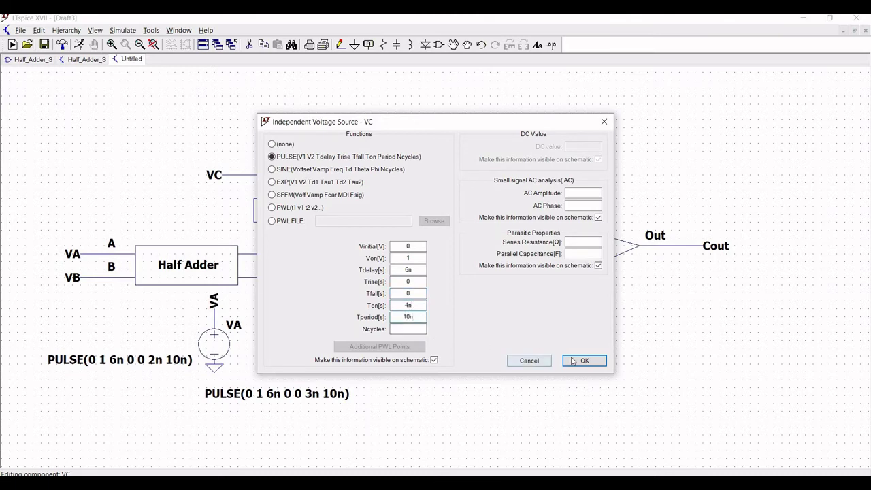
left_click(575, 361)
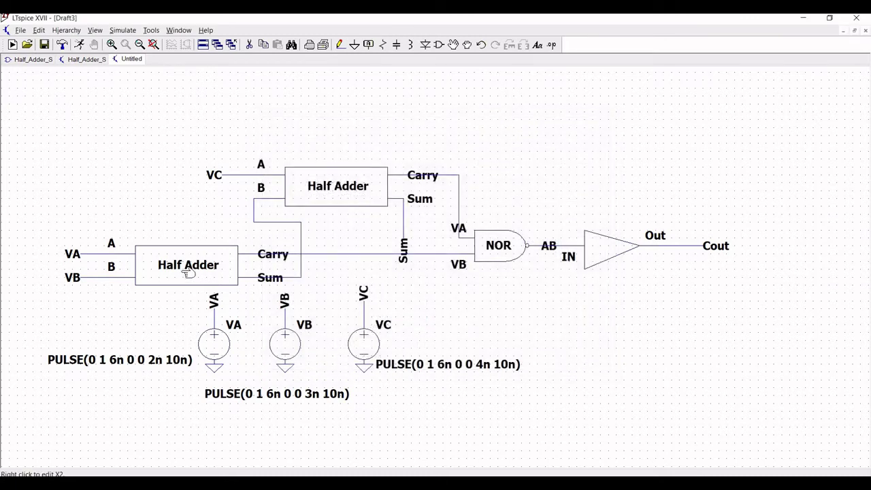
Step: Add the SPICE directive ".include BSIM4_model.txt" and place it above the upper Half Adder
left_click(37, 32)
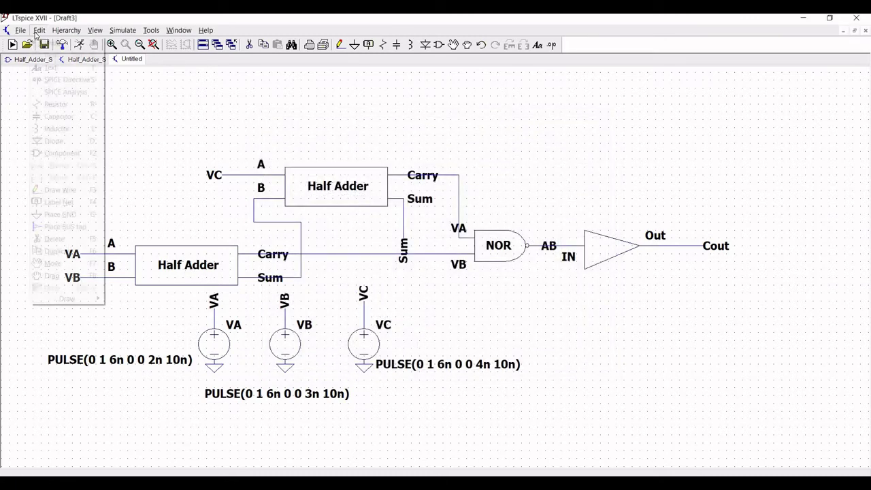
left_click(68, 79)
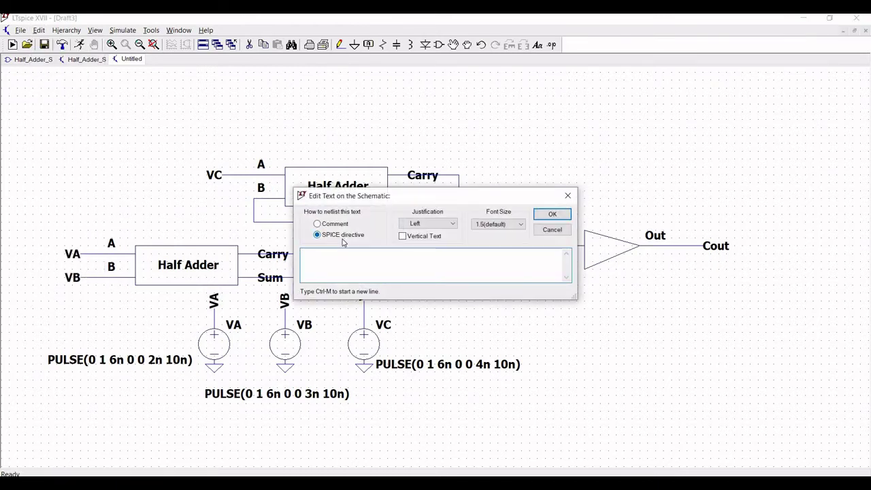
type(".include BSIM4_model")
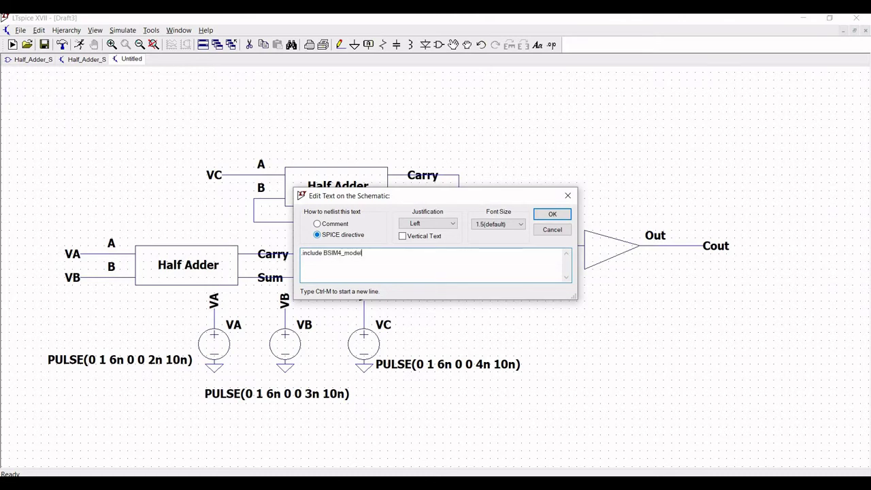
type(".txt")
left_click(553, 214)
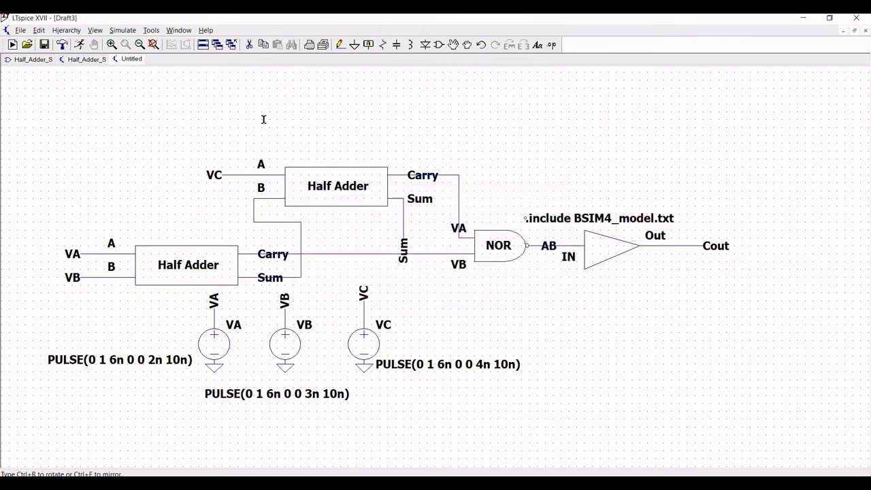
left_click(141, 105)
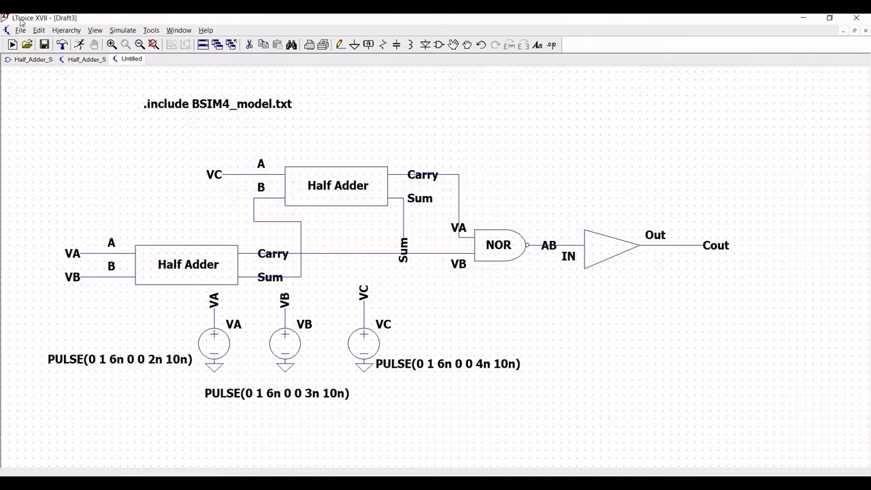
Step: Create the transient analysis command ".tran 100p 30n" and place it just below the include directive
left_click(38, 31)
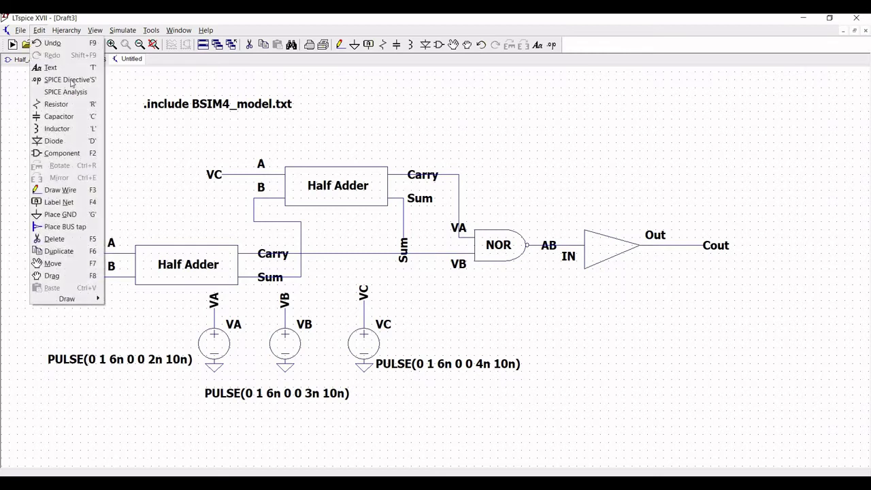
left_click(65, 92)
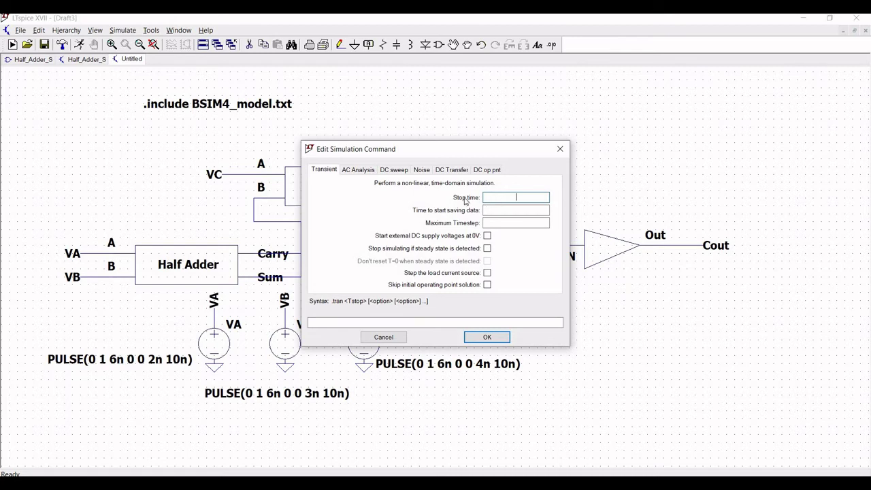
type("100p 30n")
left_click(490, 338)
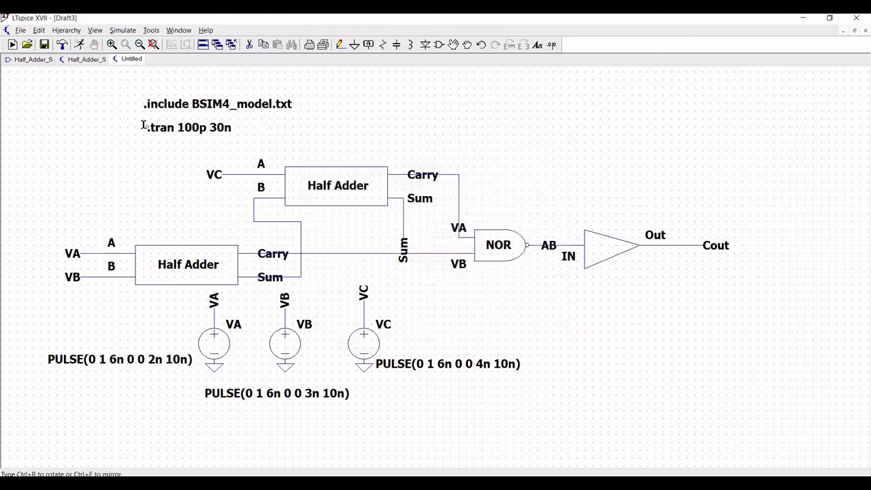
left_click(143, 124)
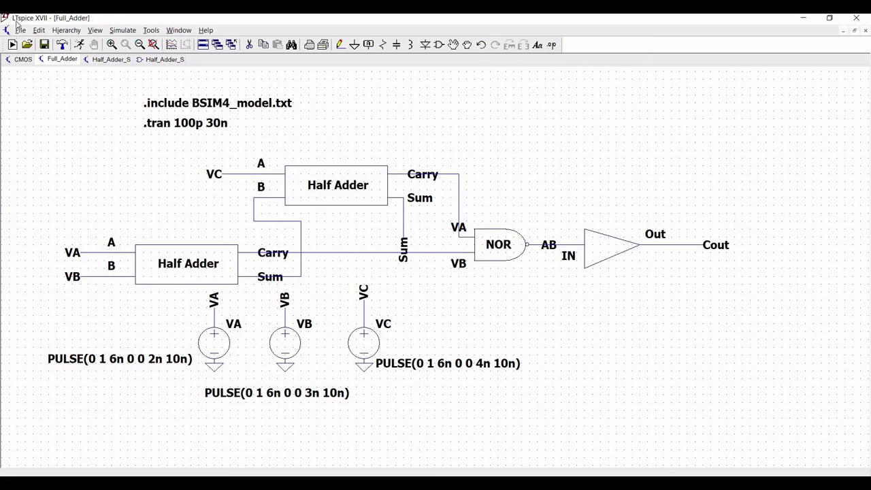
Step: Run the simulation and plot the VA and VB voltages in two separate plot panes
left_click(79, 45)
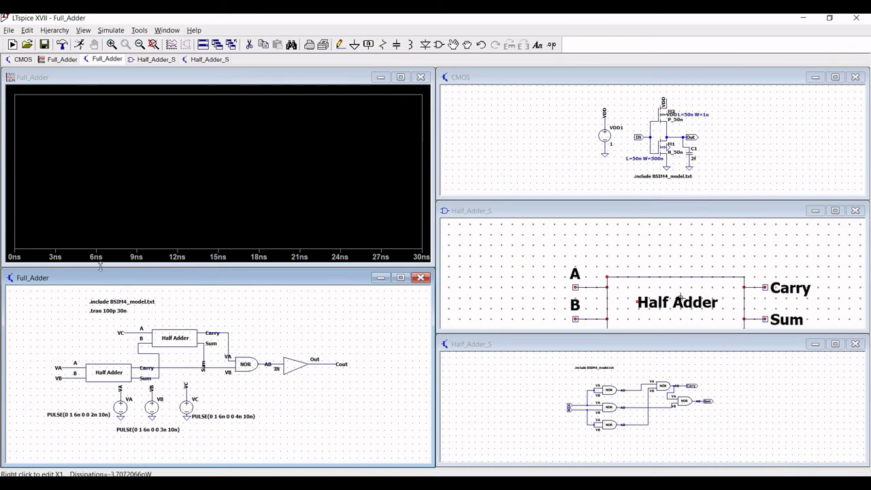
left_click(73, 361)
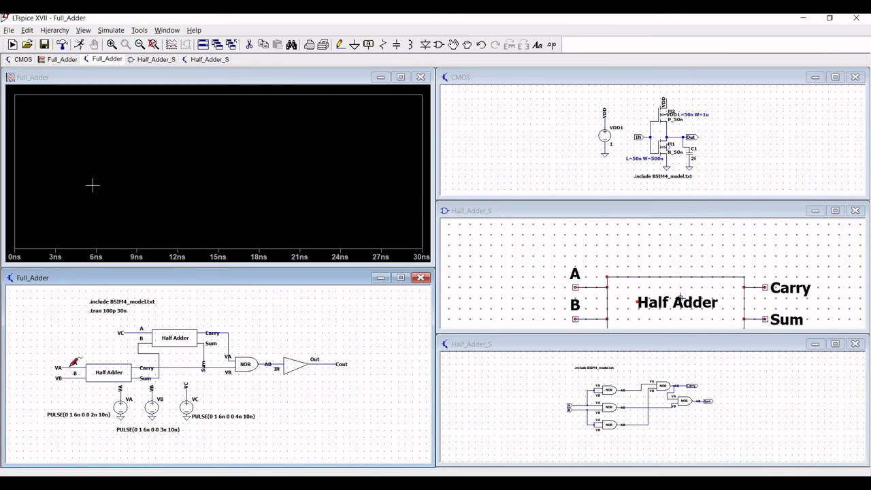
right_click(204, 155)
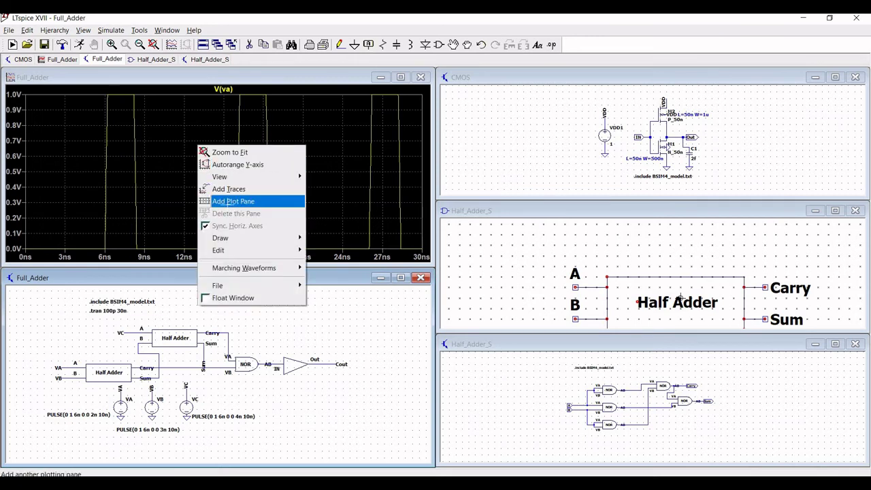
left_click(229, 204)
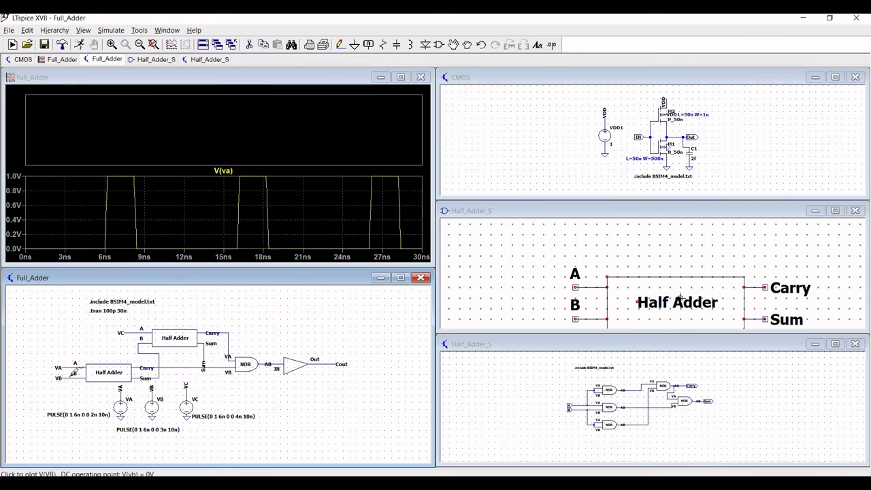
left_click(72, 375)
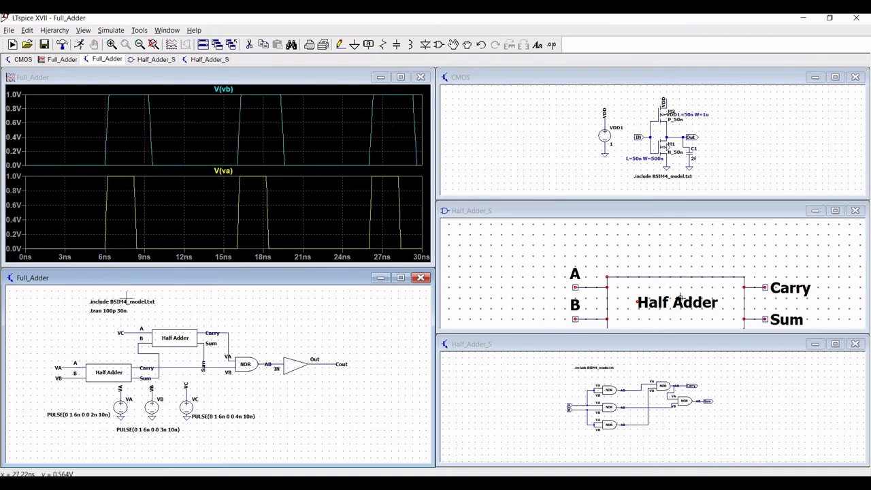
Step: Close the waveform window and maximize the Full_Adder schematic
left_click(422, 77)
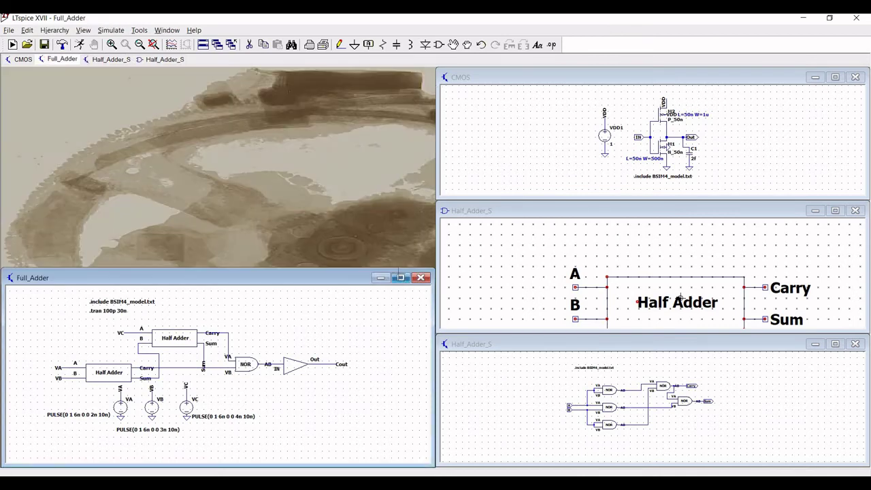
double_click(398, 276)
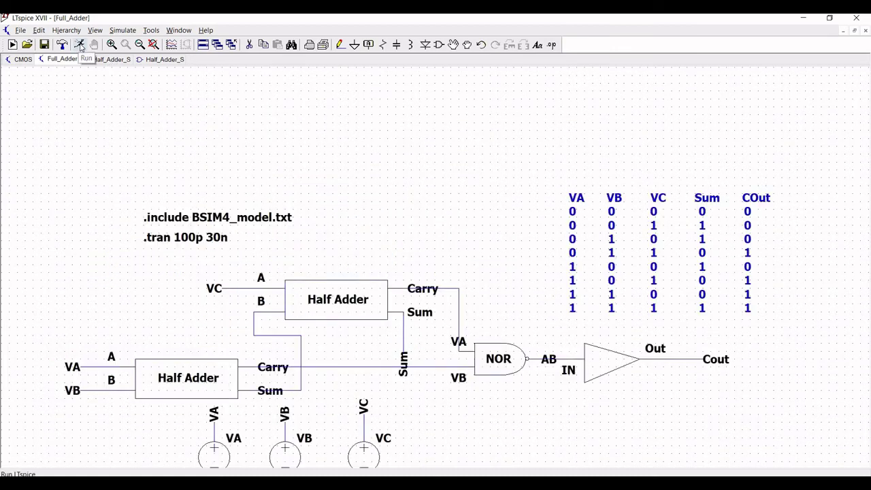
Step: Run the simulation of the Full_Adder schematic with the truth table again
left_click(80, 45)
left_click(253, 356)
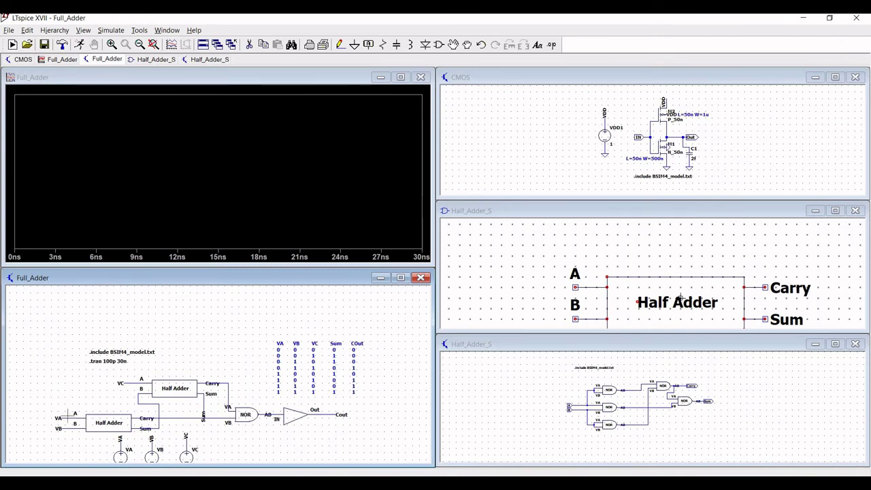
Step: Plot the input voltages VA, VB and VC of the full adder, each in its own plot pane
left_click(69, 414)
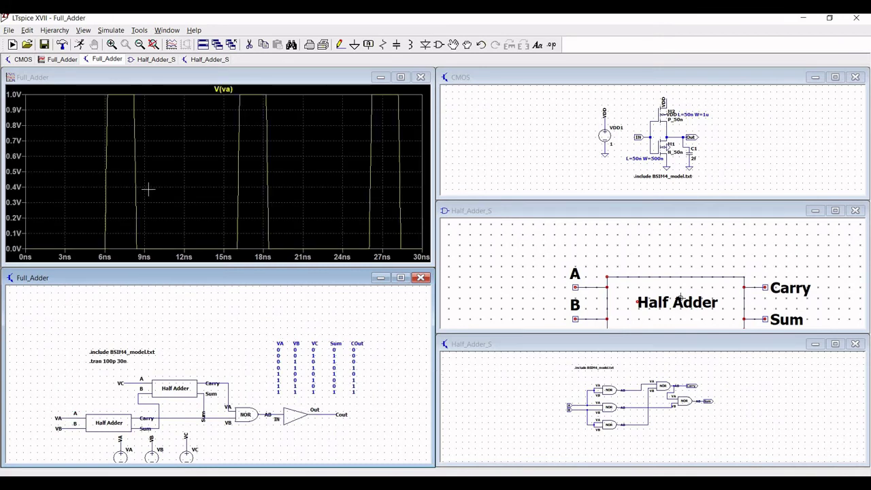
right_click(161, 154)
left_click(196, 207)
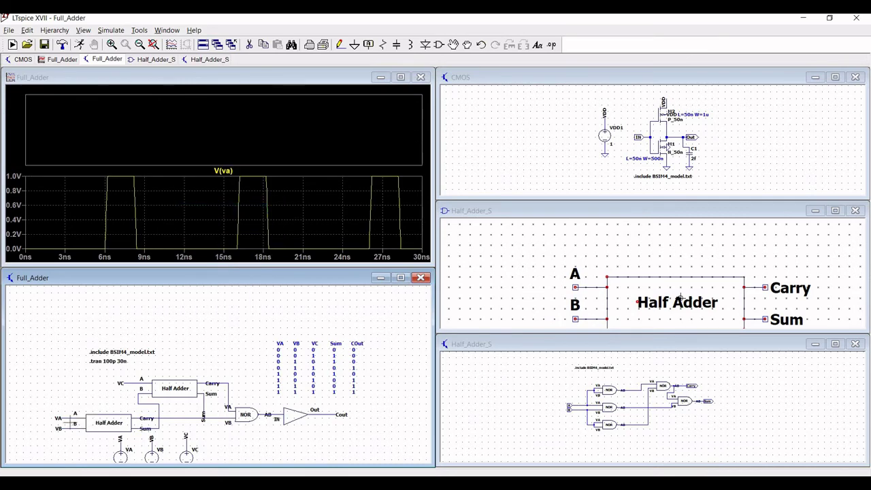
right_click(200, 119)
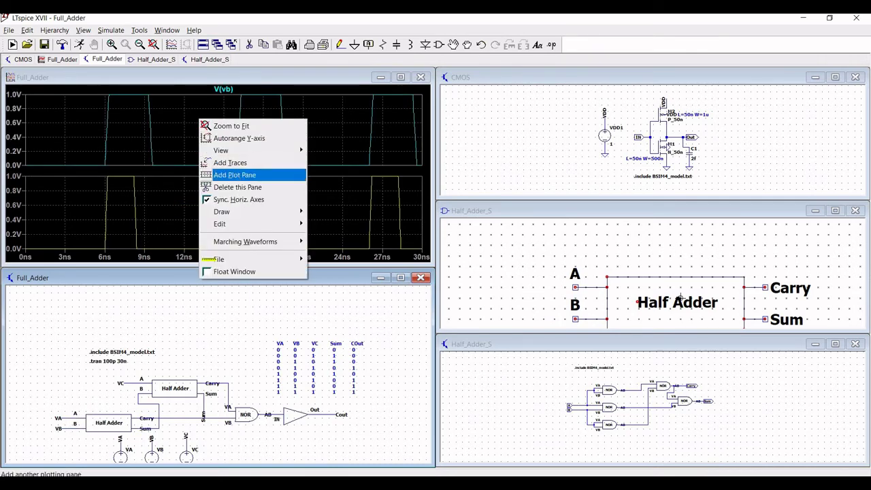
left_click(234, 175)
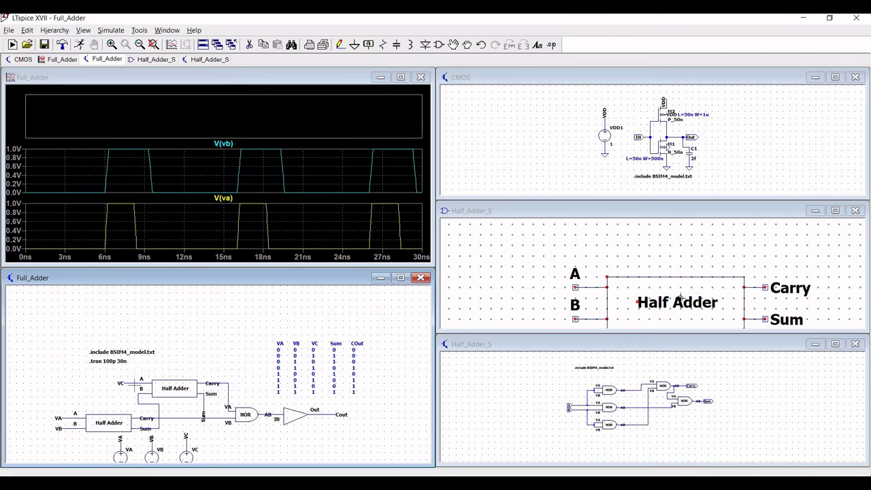
left_click(136, 382)
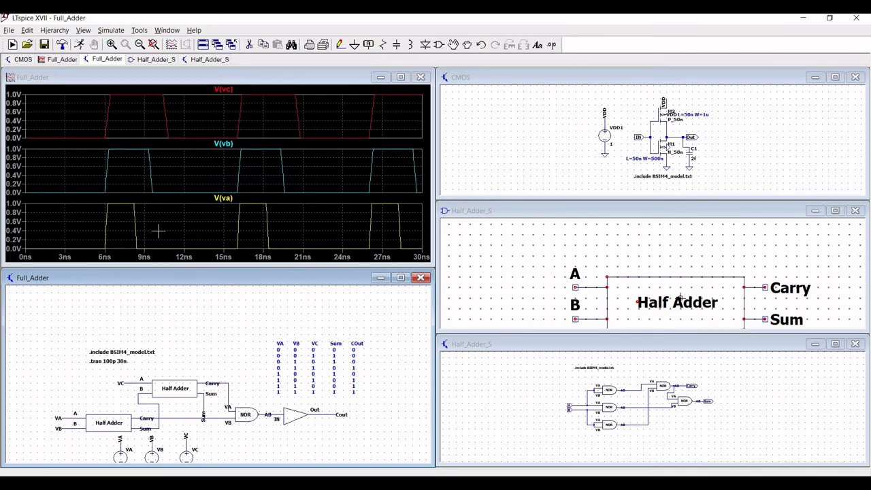
Step: Add two more plot panes above the inputs and plot the Sum voltage in one and the Cout voltage in the other
right_click(183, 128)
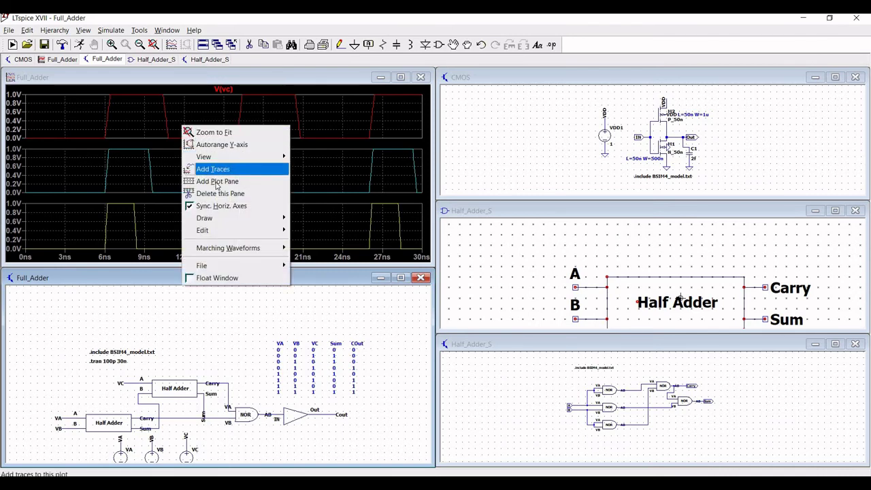
left_click(225, 181)
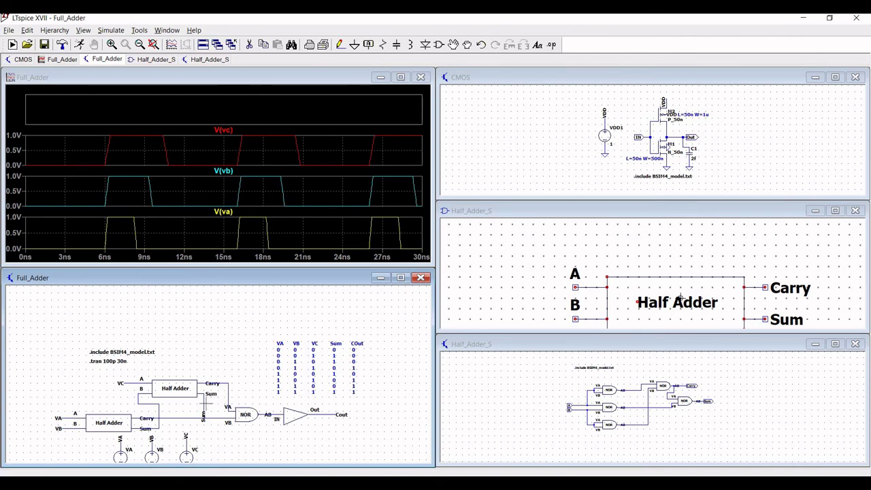
left_click(205, 402)
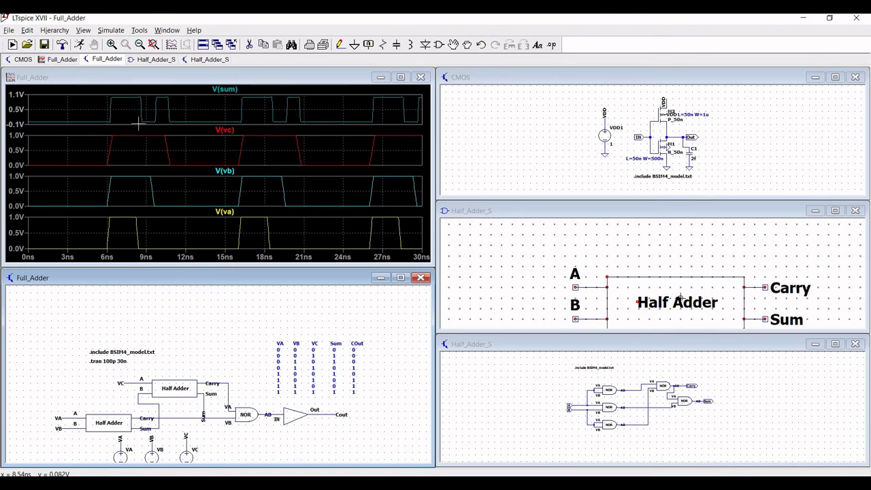
right_click(194, 112)
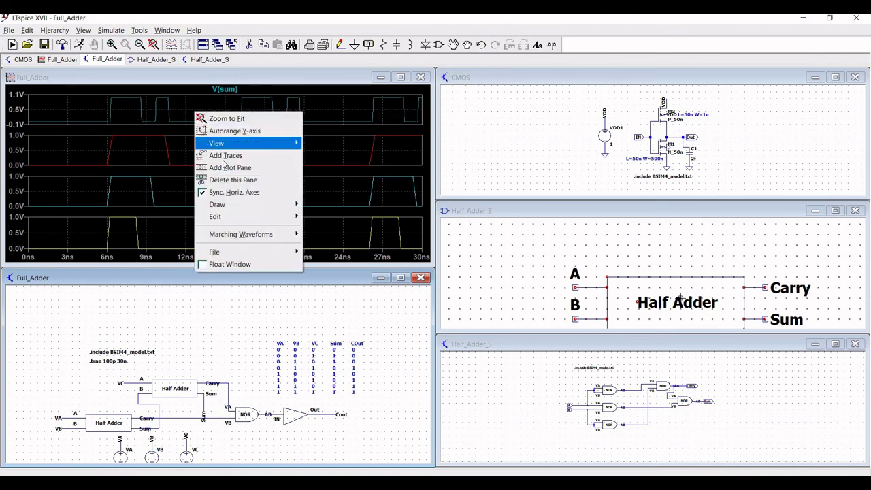
left_click(224, 168)
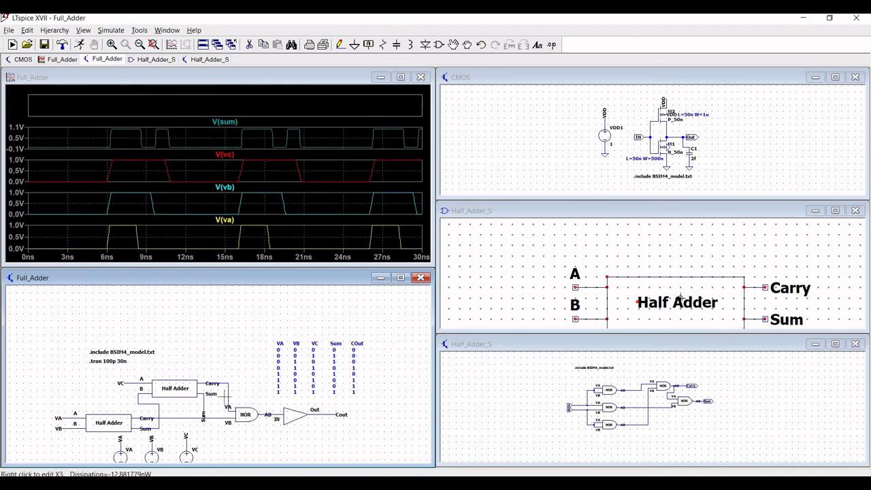
left_click(335, 415)
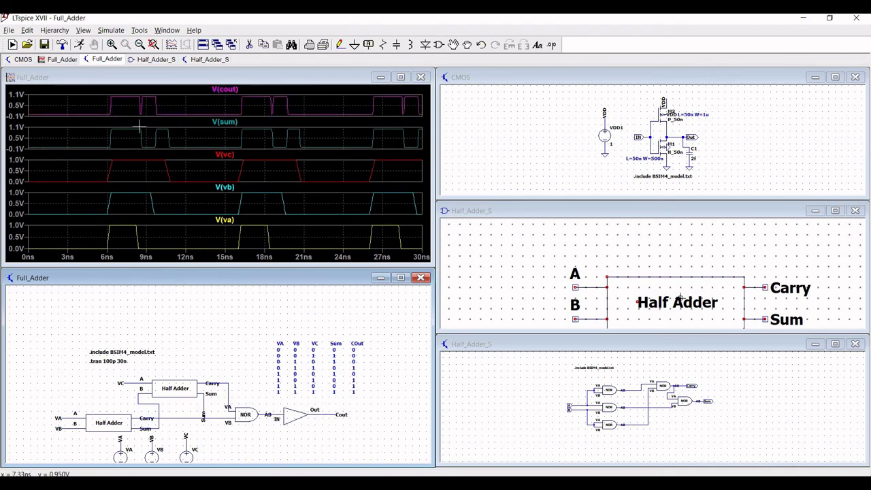